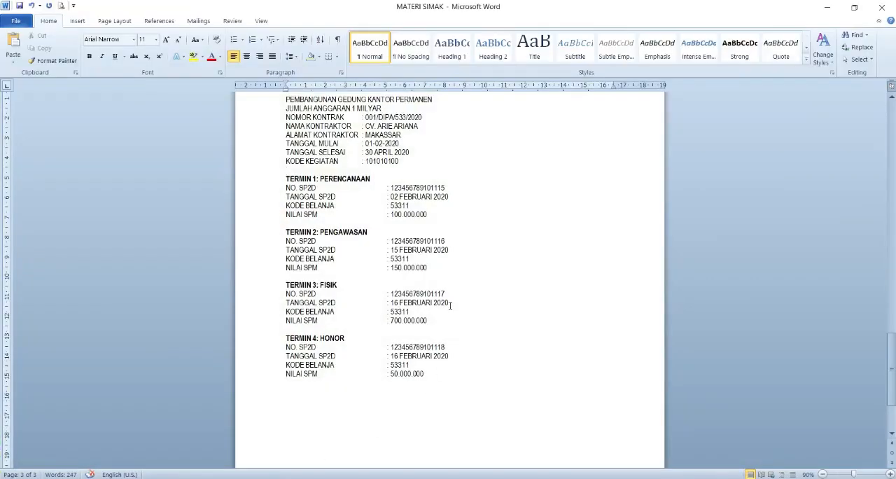
- Review the contract details of the permanent office building project in the MATERI SIMAK Word document
scroll(450, 306, up, 2)
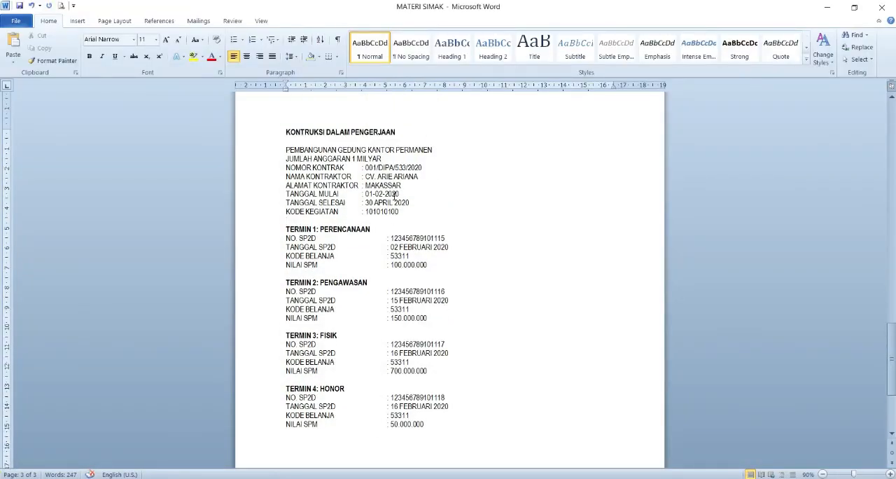
drag(286, 158, 383, 159)
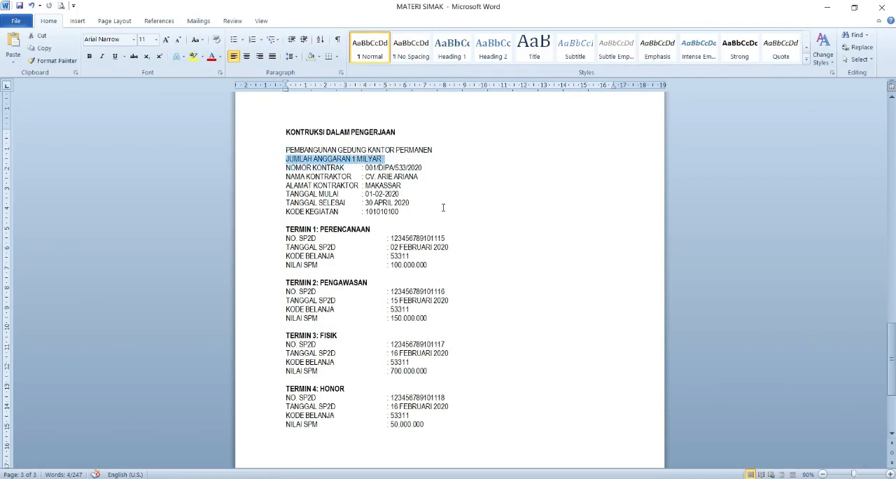
scroll(443, 207, up, 2)
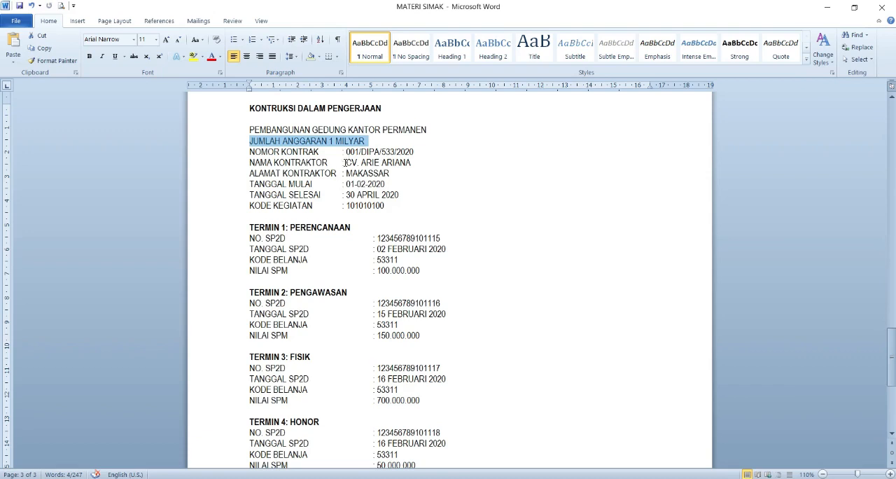
click(287, 164)
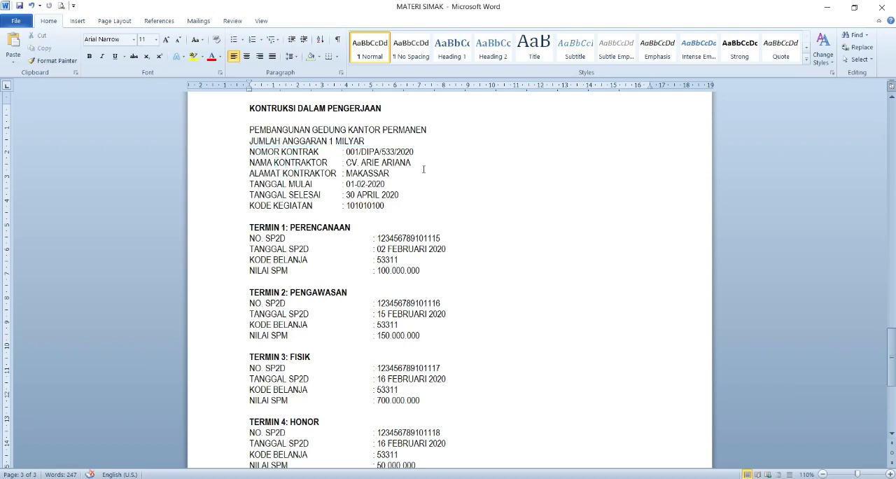
scroll(312, 153, down, 1)
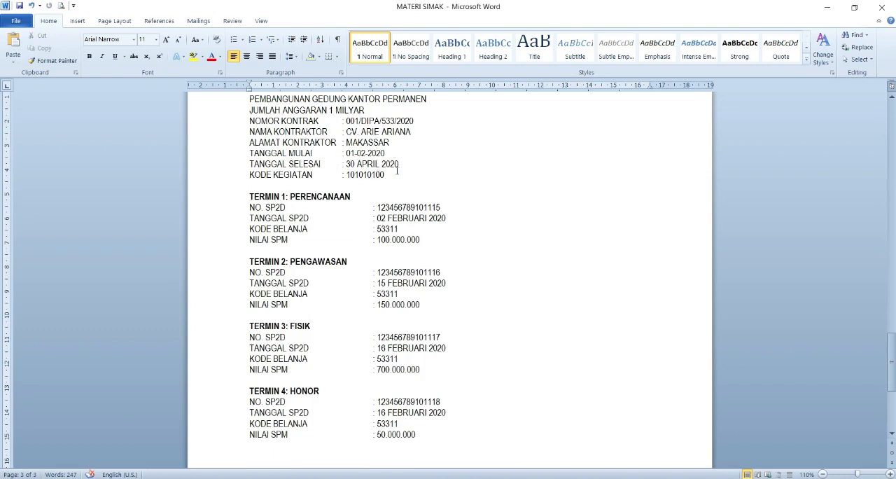
click(409, 166)
double_click(391, 176)
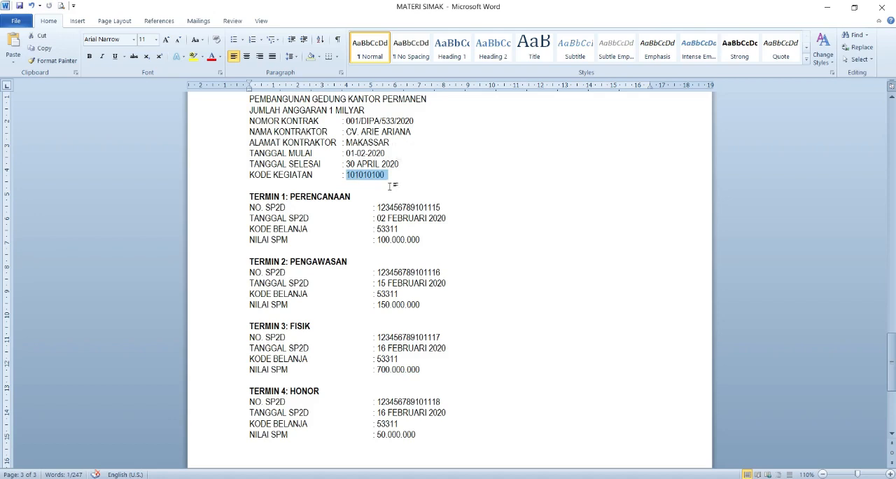
scroll(390, 185, down, 1)
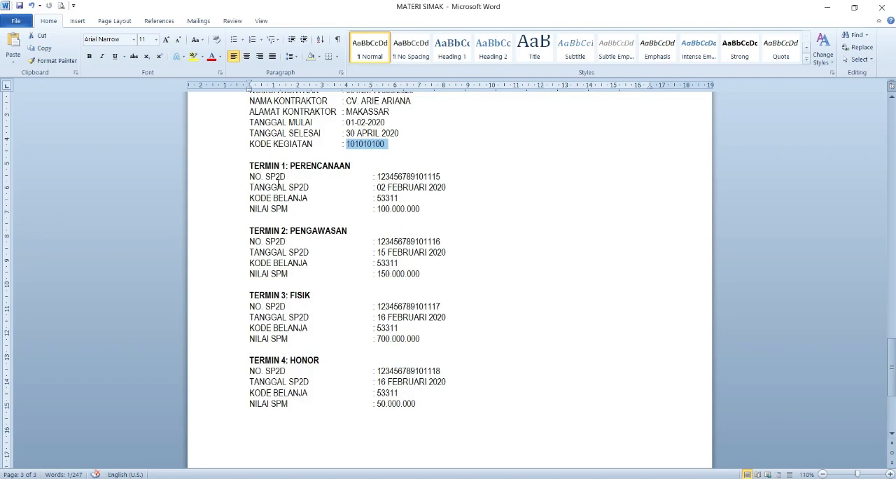
scroll(336, 188, up, 1)
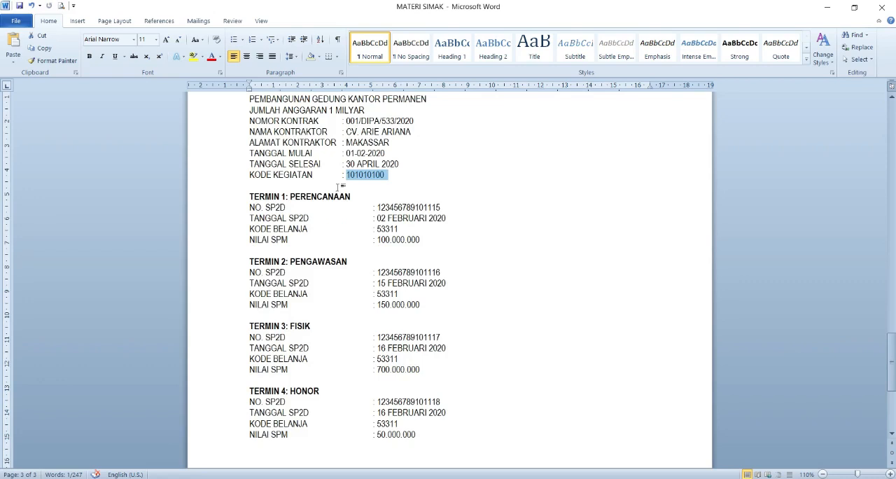
scroll(337, 187, up, 1)
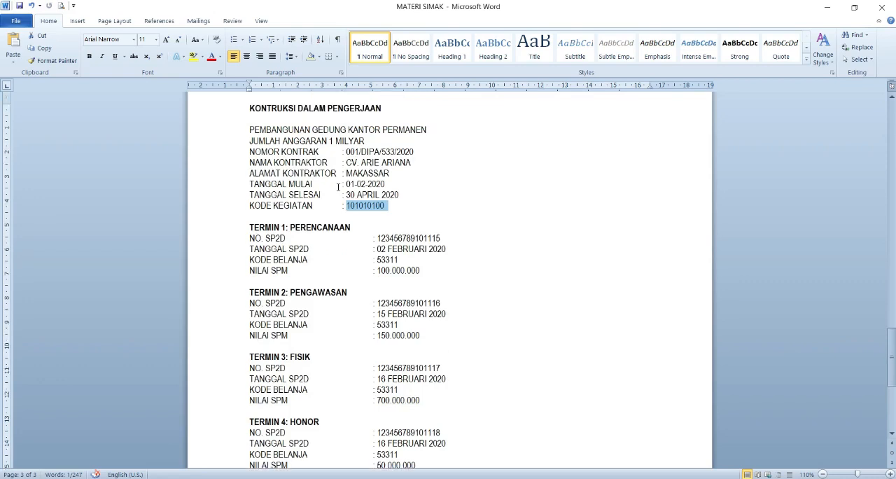
scroll(337, 187, down, 1)
- Review the SP2D and SPM details of the four payment terms: Perencanaan, Pengawasan, Fisik and Honor
drag(250, 197, 436, 242)
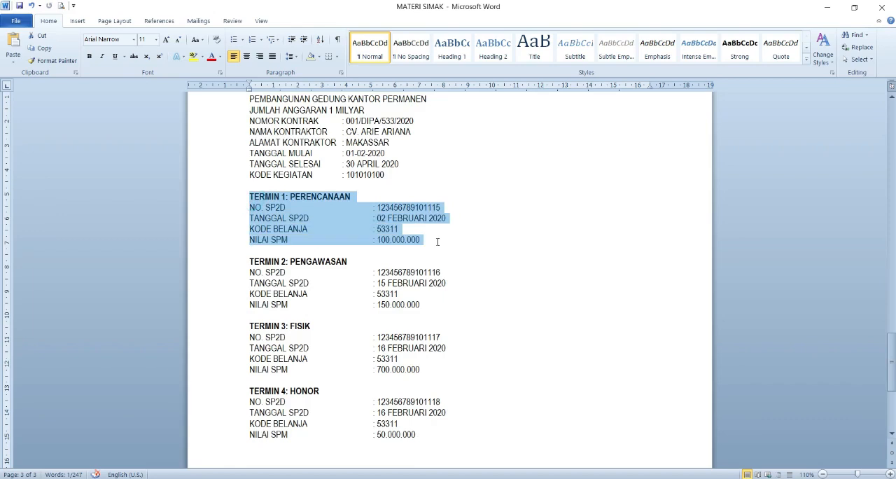
scroll(420, 243, down, 1)
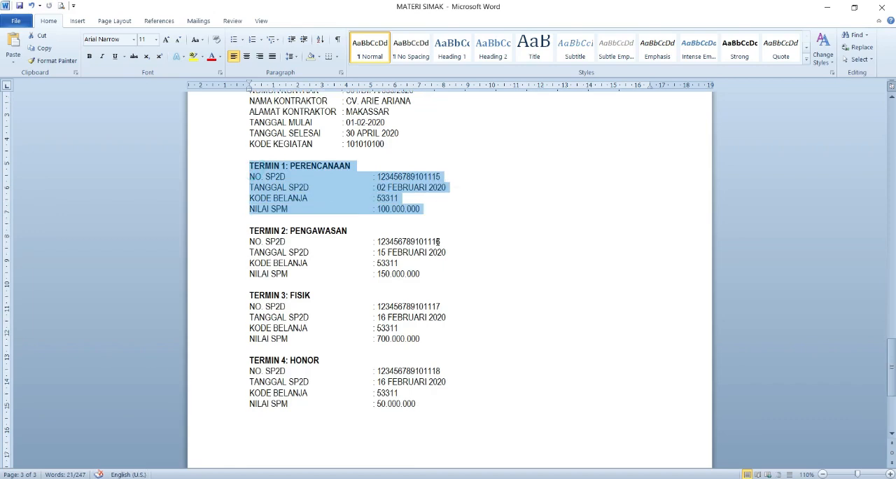
drag(250, 230, 423, 280)
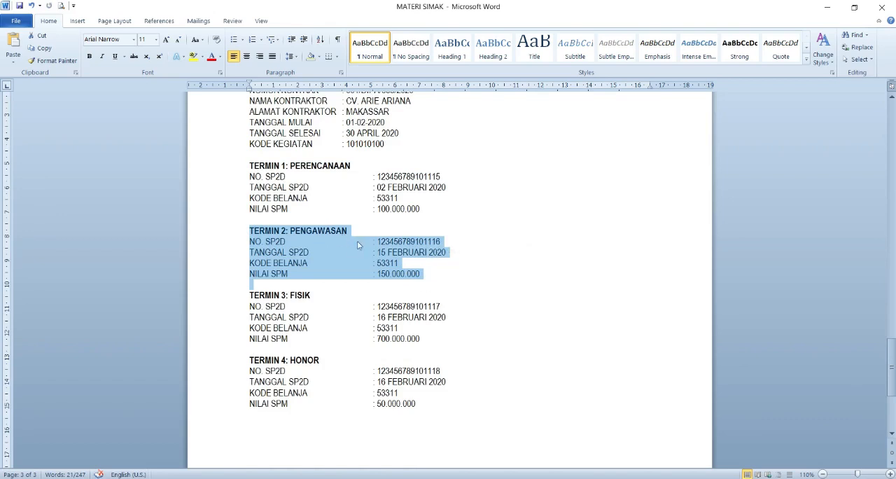
drag(249, 166, 419, 212)
drag(250, 230, 252, 284)
click(404, 265)
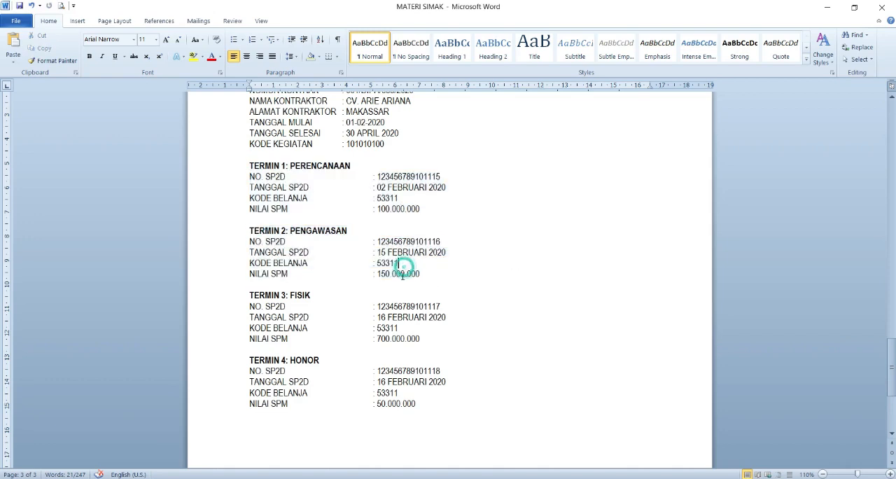
drag(250, 293, 436, 341)
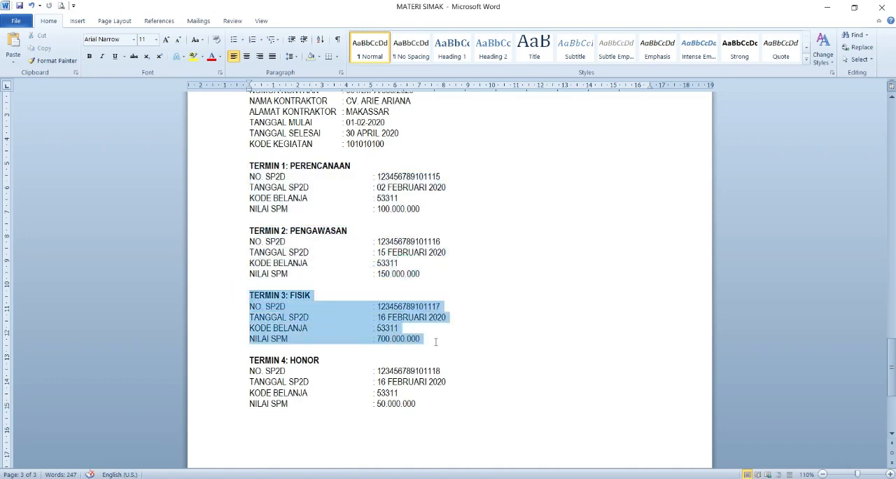
click(411, 338)
scroll(411, 339, down, 2)
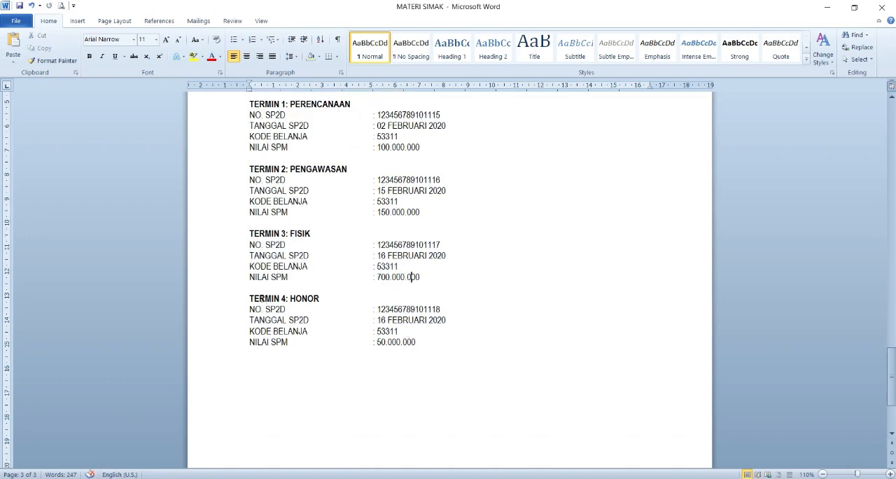
drag(249, 297, 427, 351)
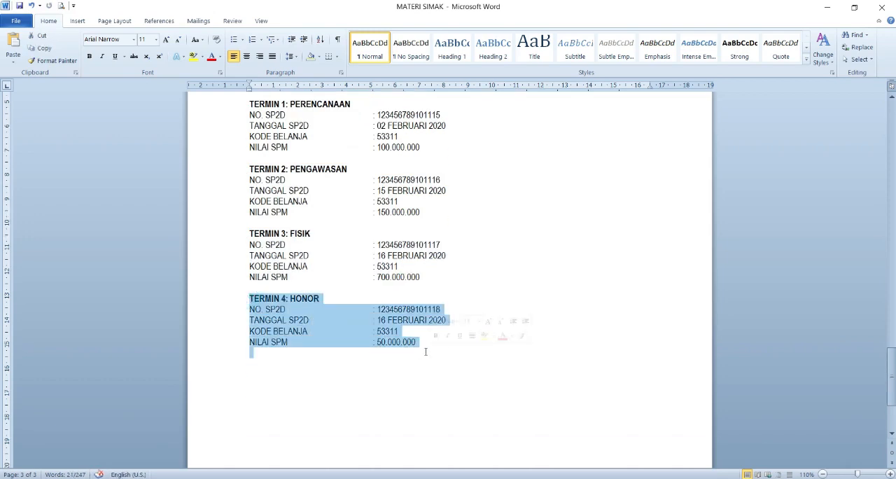
click(419, 343)
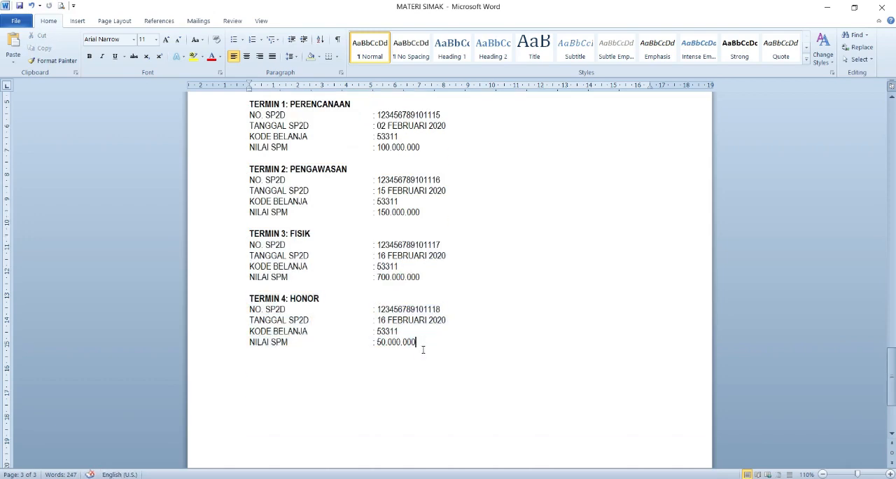
scroll(398, 247, up, 1)
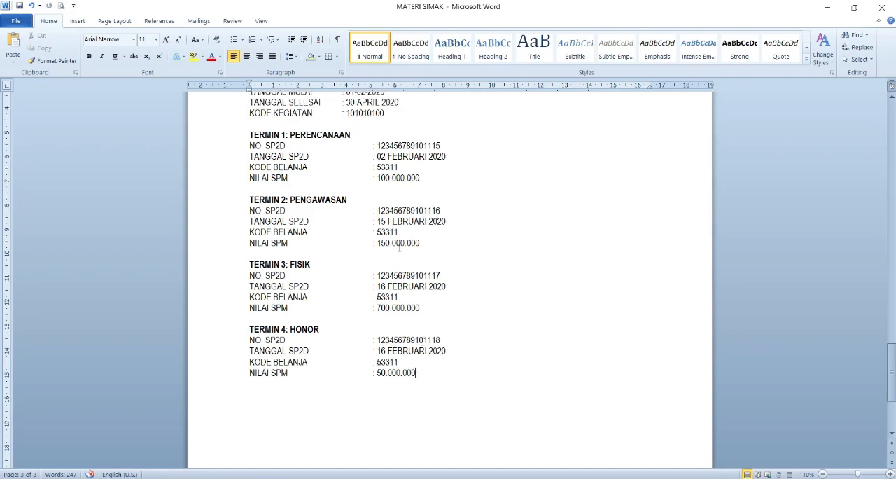
drag(250, 134, 419, 375)
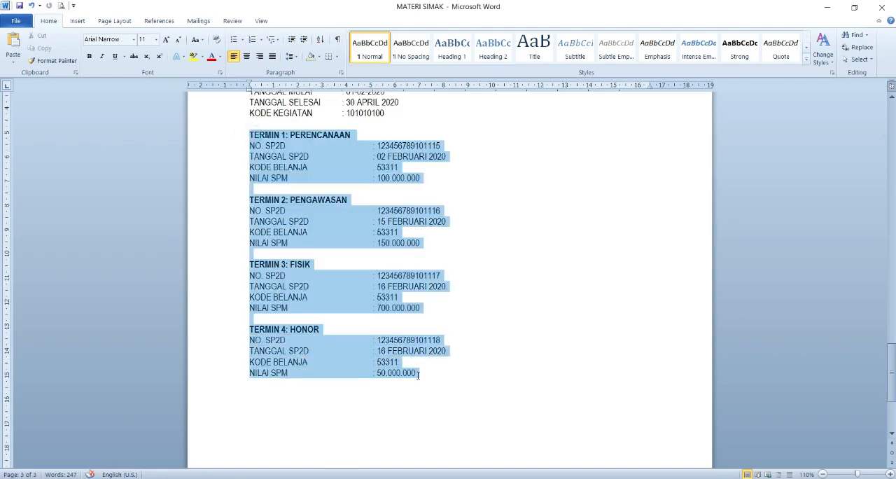
click(531, 285)
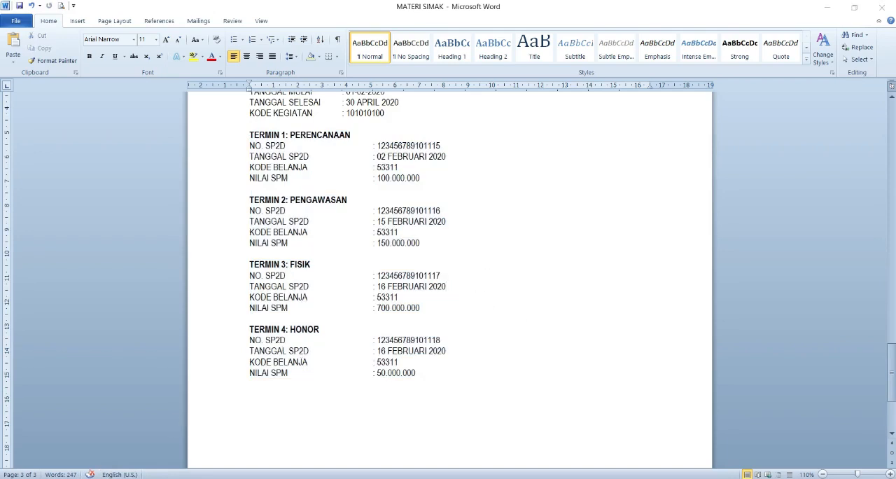
- Switch to SIMAK-BMN and start a new Perolehan KDP transaction
key(super)
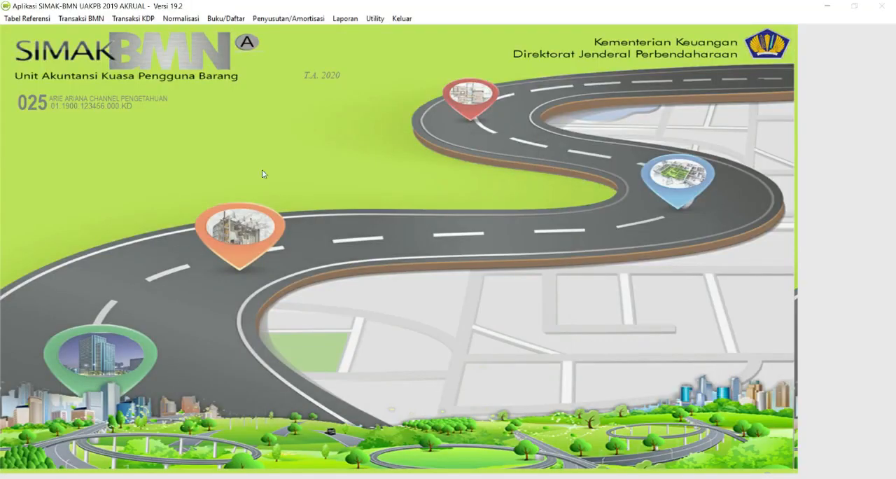
click(138, 19)
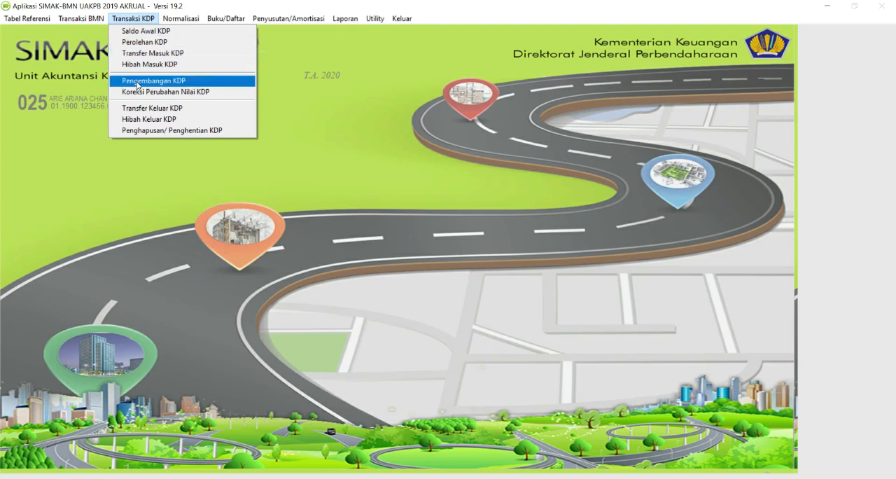
click(164, 46)
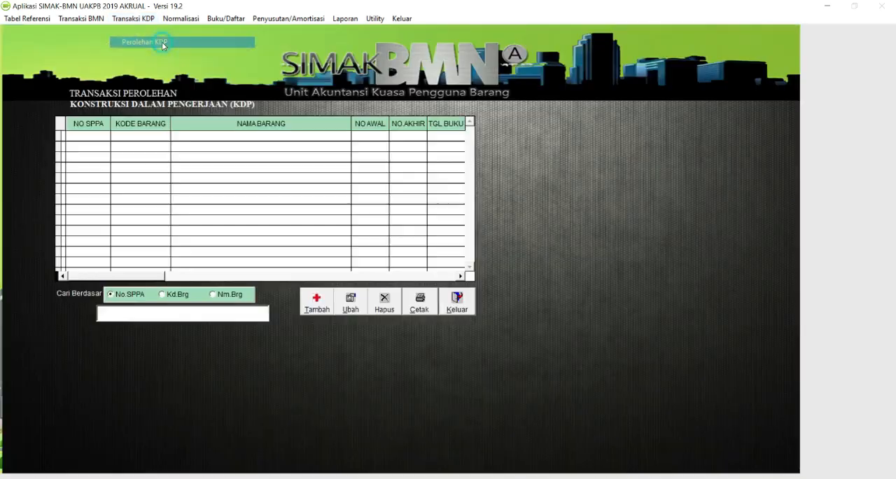
click(319, 305)
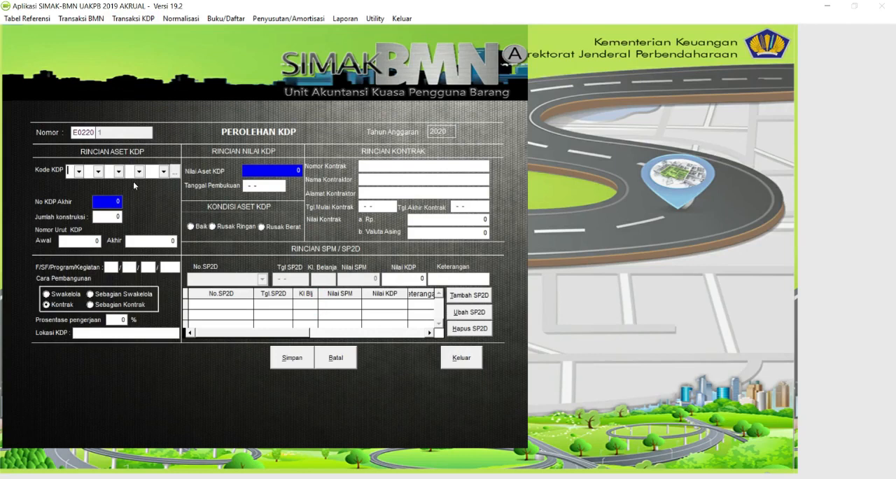
click(175, 172)
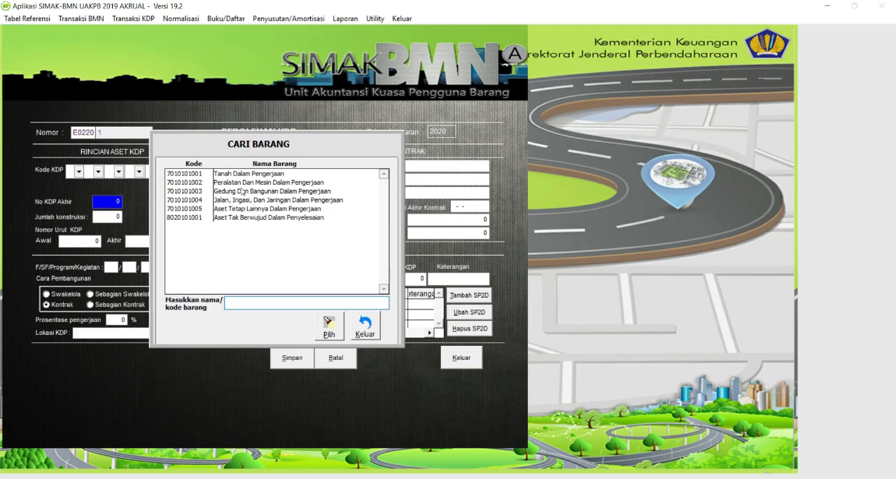
double_click(195, 192)
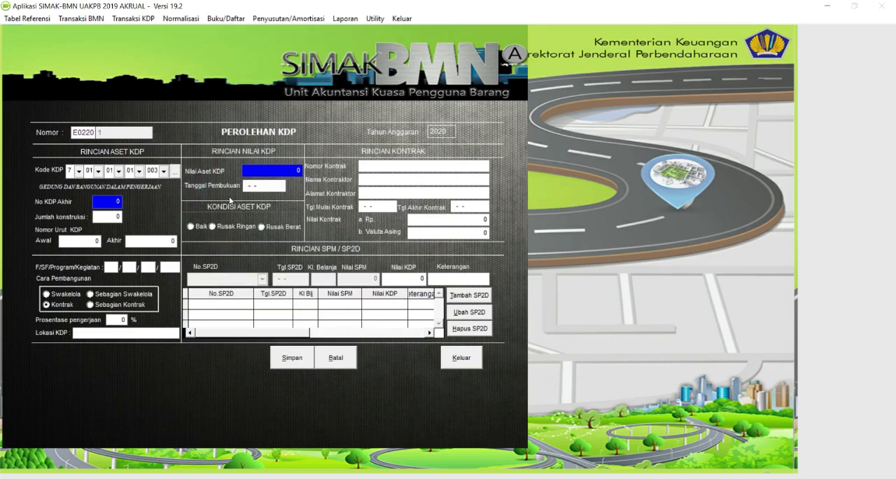
key(Return)
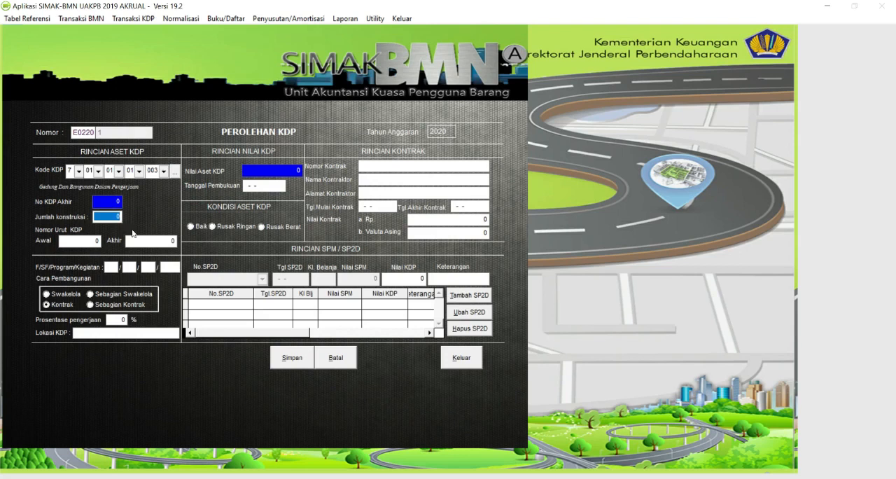
text(1)
key(Return)
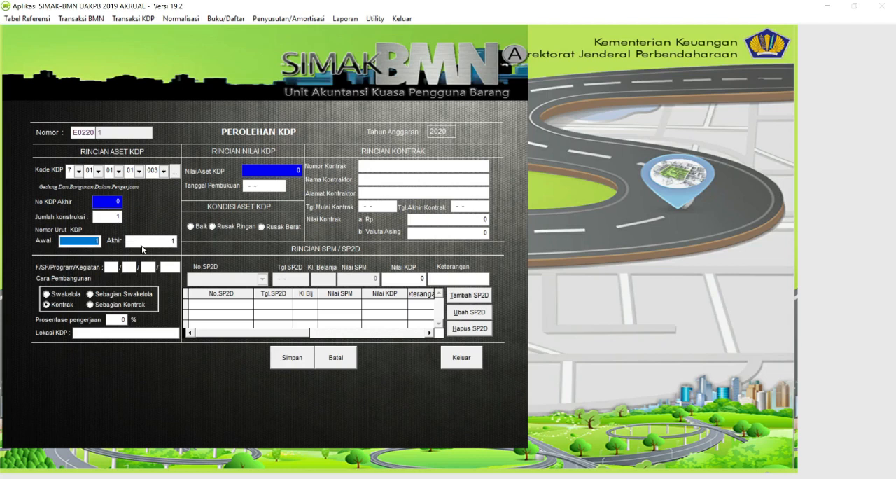
- Enter 10/10/10/100 as the F/SF/Program/Kegiatan codes, with Kontrak as the construction method
click(111, 267)
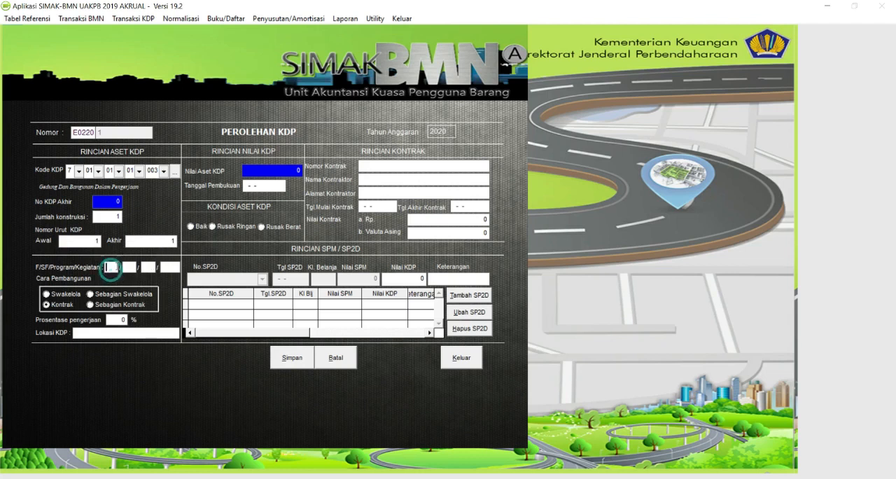
text(10 / 10 / 10 / 100)
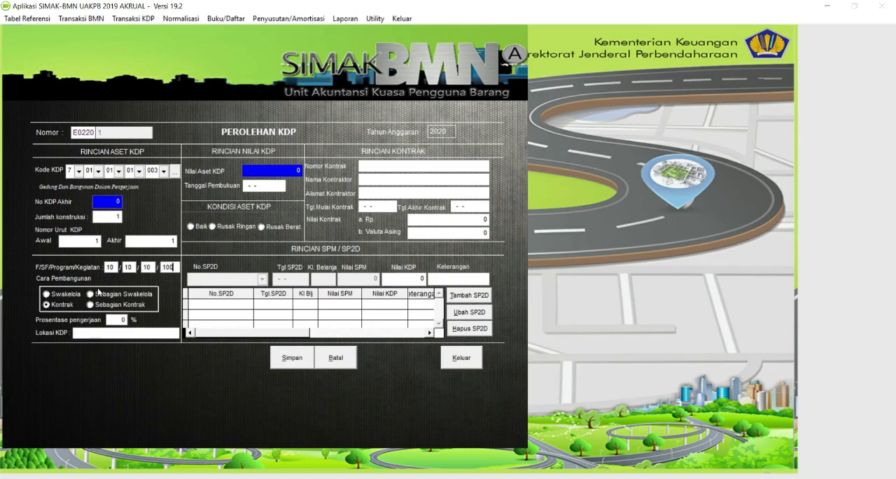
click(66, 306)
- Set the completion percentage of the construction to 10%
click(124, 319)
text(1)
key(Tab)
click(124, 319)
text(0)
key(Tab)
- Fill in the KDP location with the sample name
key(Return)
- Set the booking date to 02-02-2020, with the asset condition as Baik
text(02-02-2020)
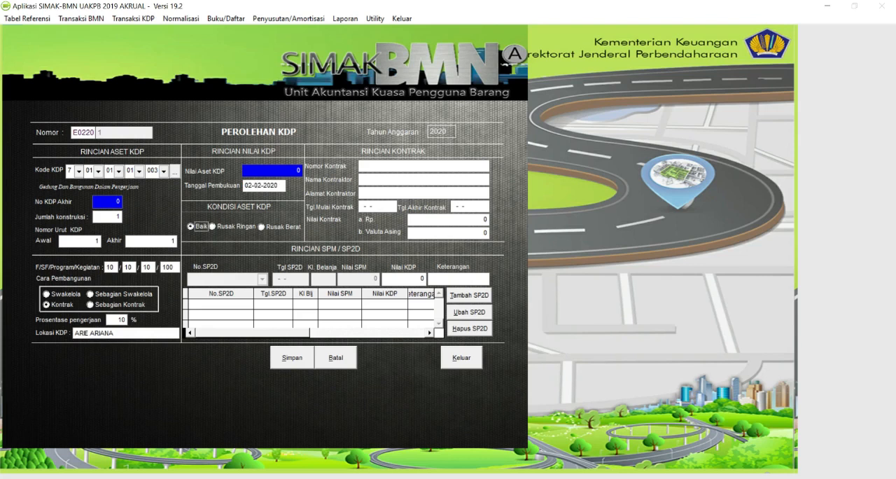
- Enter 001/DIPA/533/2020 as the contract number in the contract details
click(412, 162)
text(001/DIPA/533/2020)
key(Return)
- Fill in the contractor's company name and set the contractor address to MAKASSAR
text(AR)
key(BackSpace)
key(BackSpace)
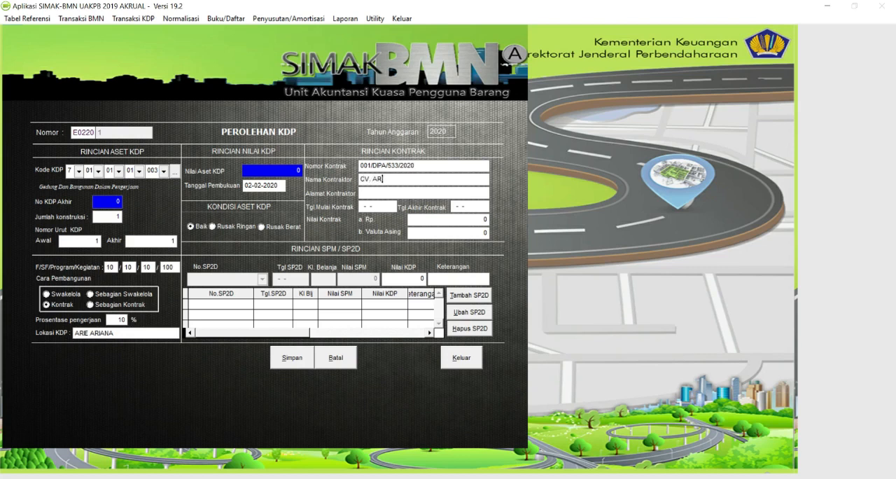
key(Return)
text(MAKASSAR)
key(Return)
- Set the contract start date to 01-02-2020 in the contract details
text(01)
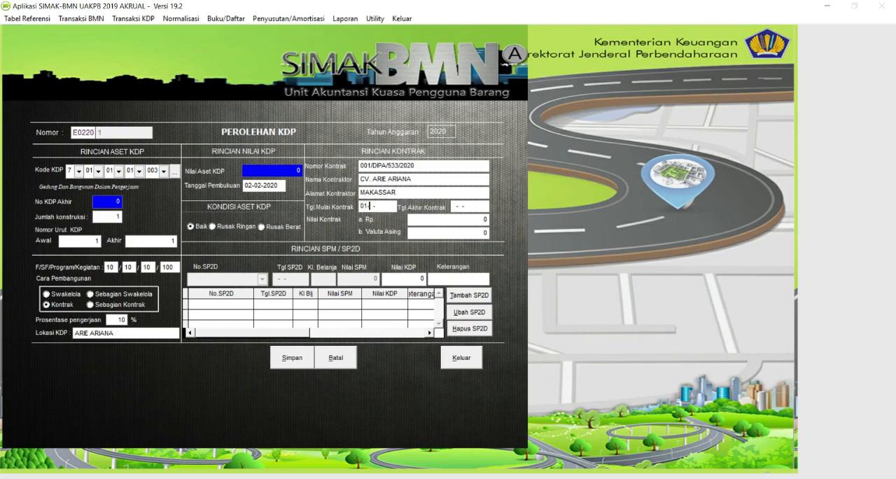
key(Return)
key(Return)
key(Return)
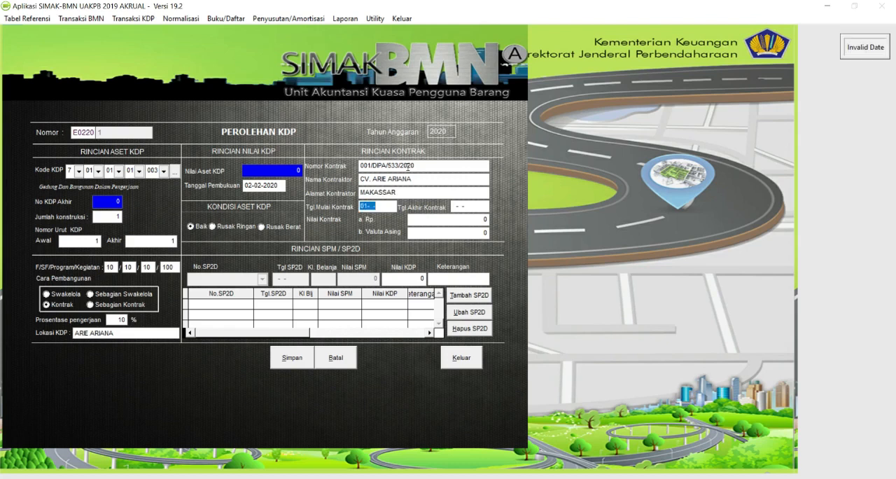
key(Return)
text(02-20)
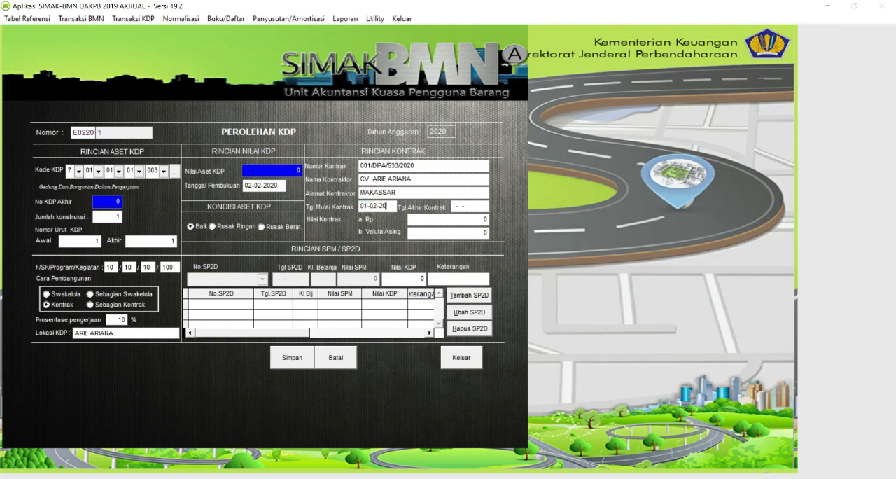
text(20)
key(Return)
- Set the contract end date to 30-04-2020 and the contract value in rupiah to 1,000,000,000
text(30-04-2020)
key(Return)
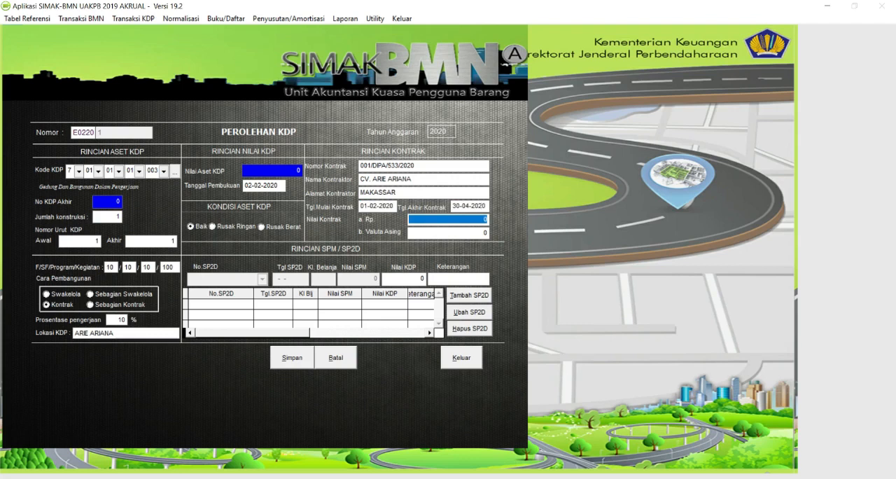
text(1,000,000,000)
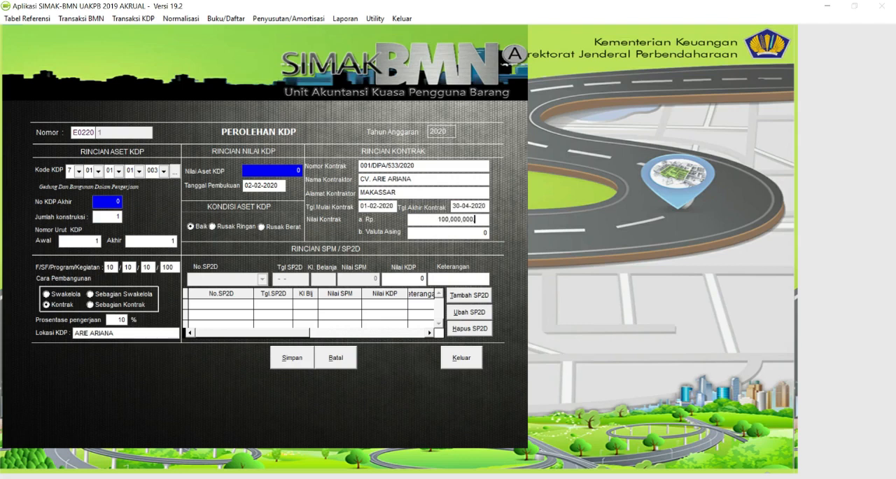
key(Return)
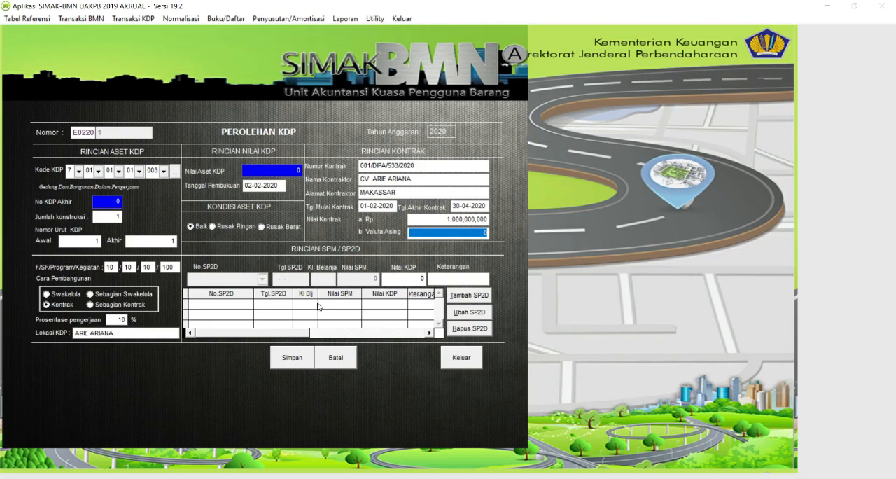
- Start a new SP2D entry and copy the Termin 1 (Perencanaan) SP2D number from the MATERI SIMAK document in Word
click(470, 296)
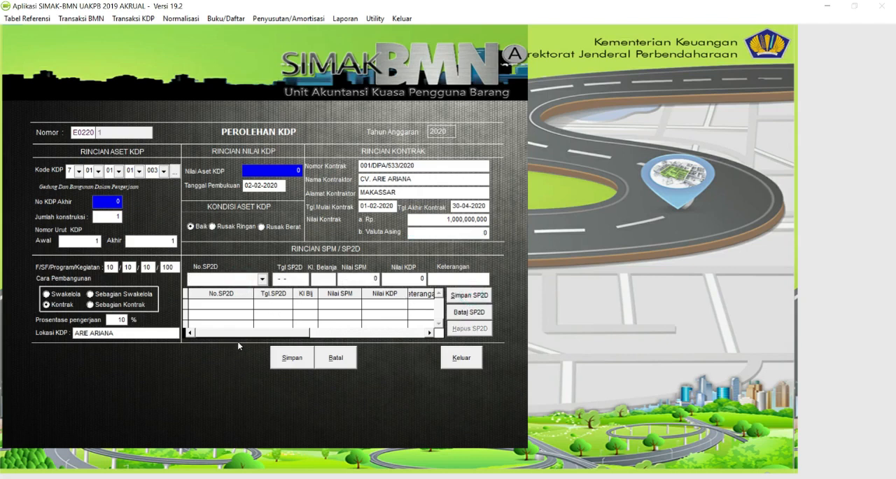
key(super)
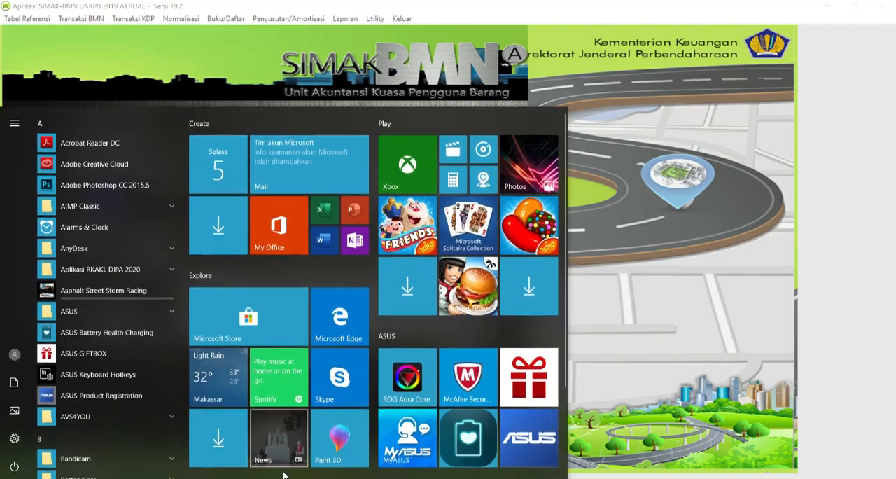
click(283, 478)
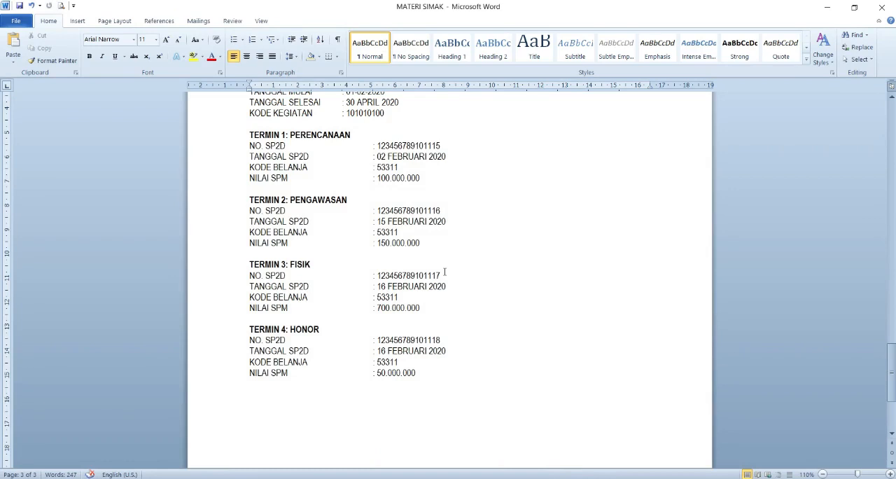
drag(442, 145, 387, 149)
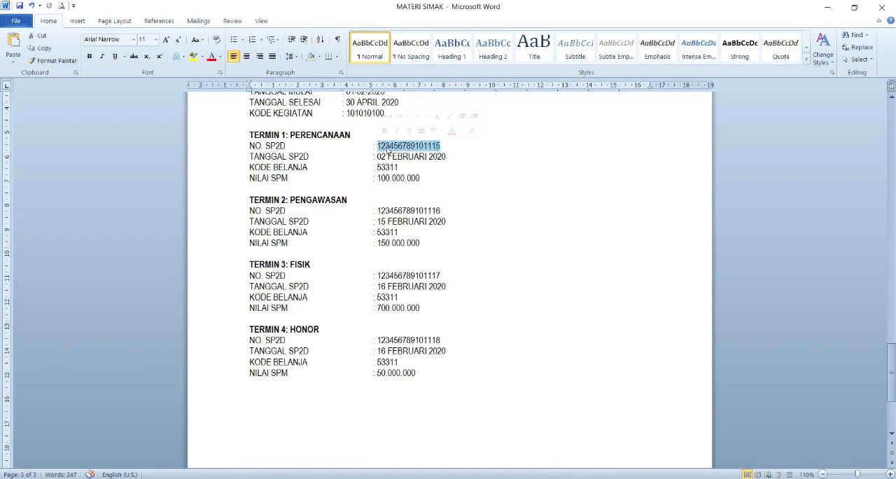
right_click(387, 150)
click(412, 166)
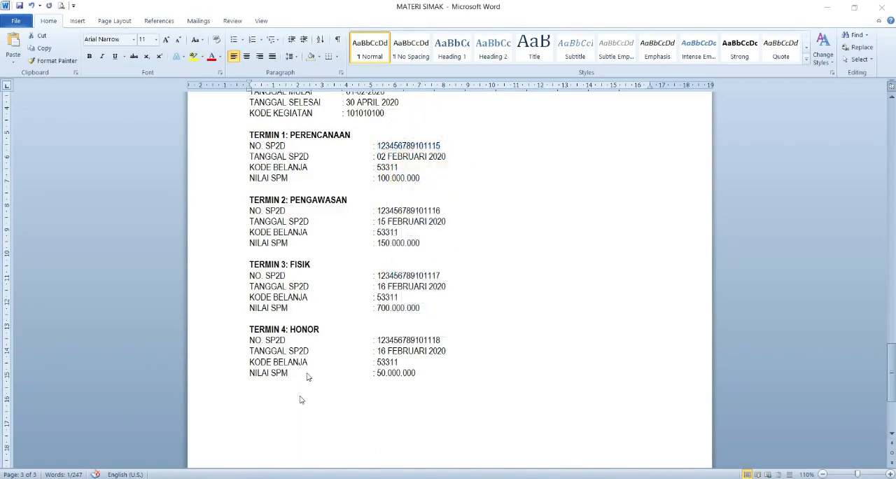
- Switch back to SIMAK-BMN, paste the copied number as the entry's SP2D number and dismiss the message about it
key(super)
click(348, 478)
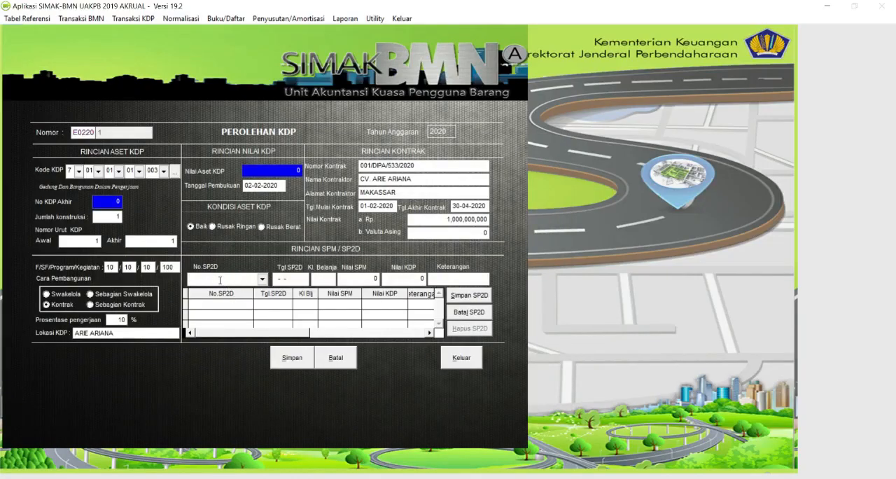
key(ctrl+v)
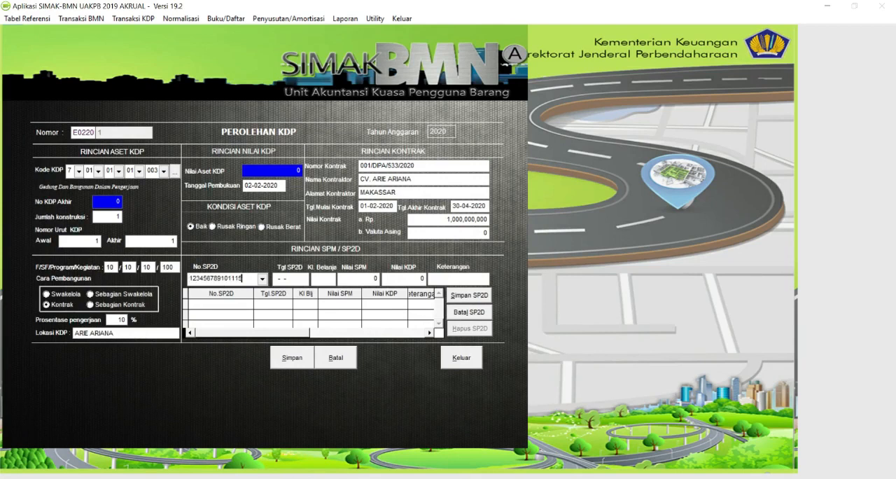
key(Tab)
click(540, 288)
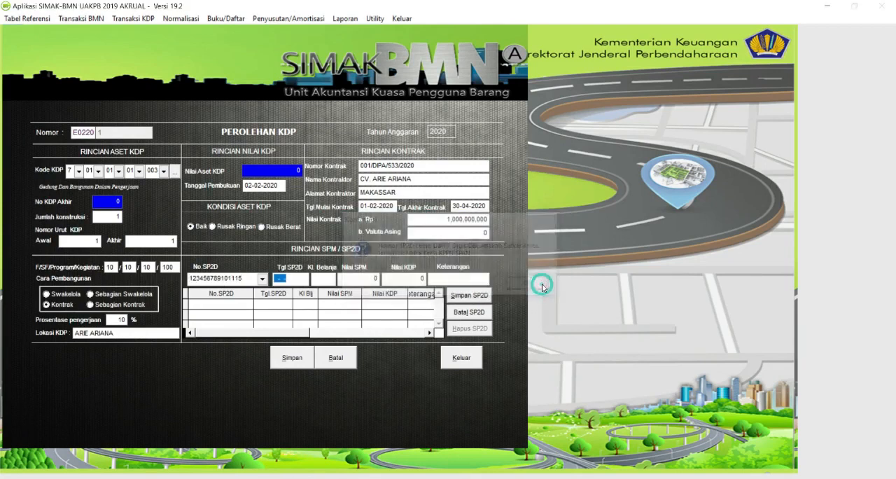
- Set the SP2D date to 02-02-2020 and the expenditure code (Kl. Belanja) to 53311
text(02-02-)
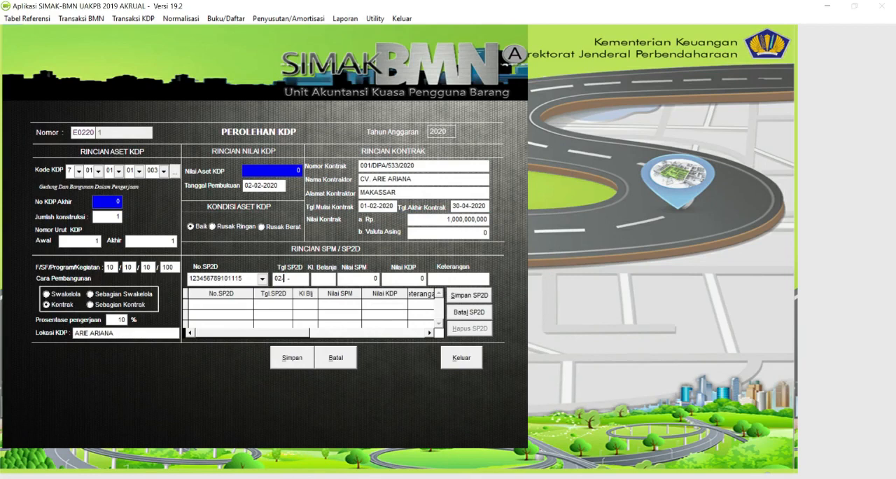
text(2020)
key(Tab)
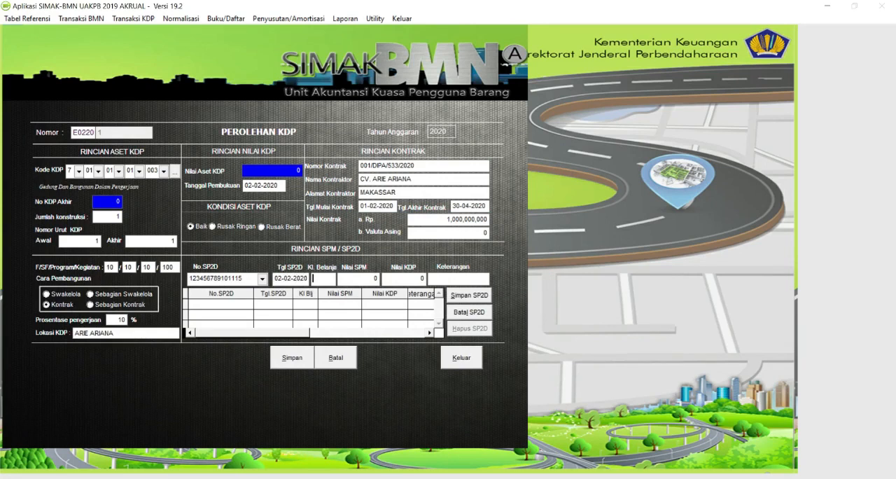
text(53311)
key(Tab)
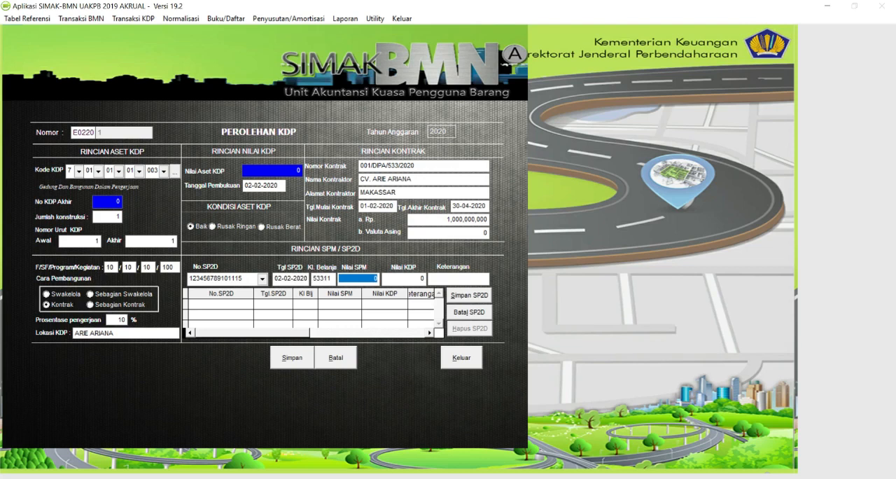
text(10,000,000)
key(Tab)
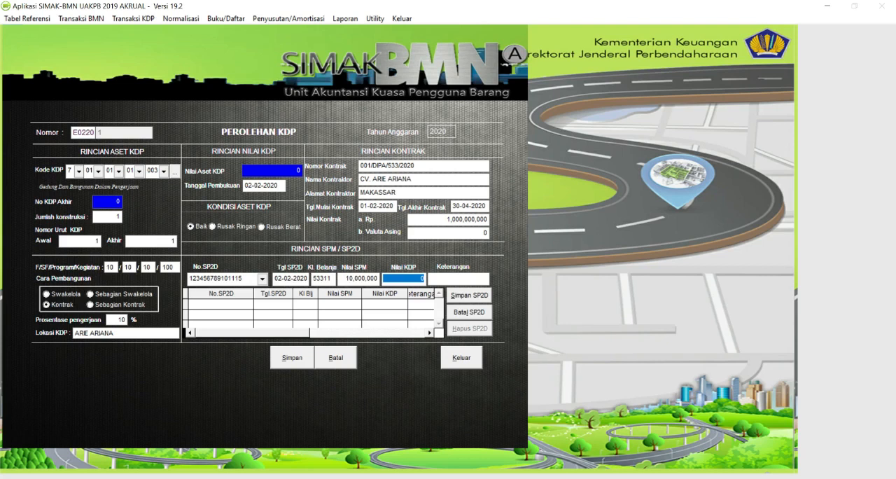
- Set both Nilai SPM and Nilai KDP of the SP2D entry to 100,000,000
triple_click(371, 275)
text(100,000,)
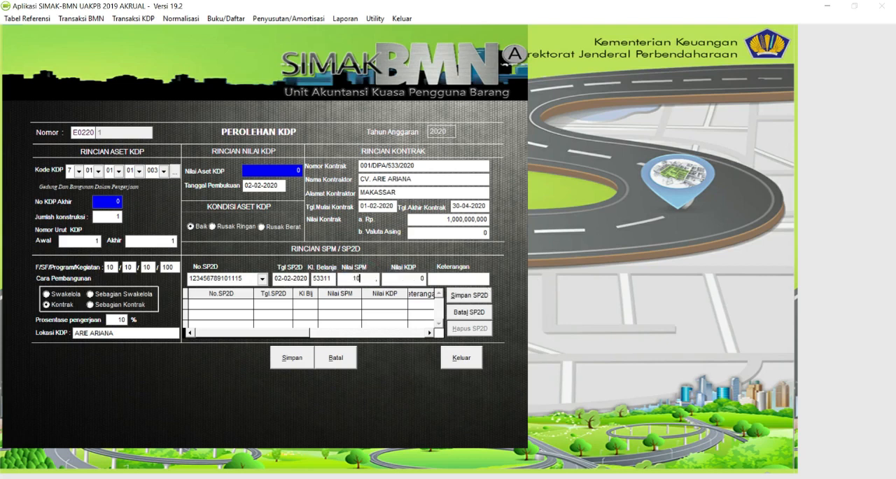
text(000)
key(Tab)
text(3000000)
key(Tab)
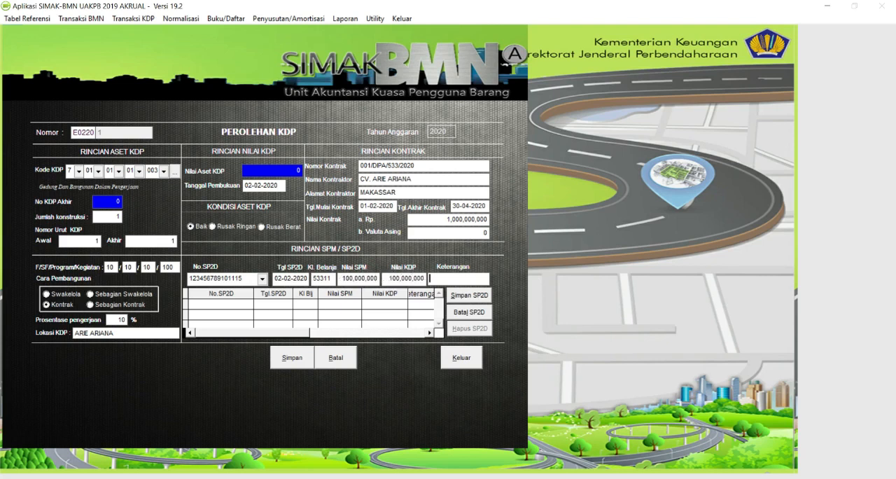
- Enter PERENCANAAN as the SP2D description, dismissing the antivirus notification, and save the SP2D entry
text(PER)
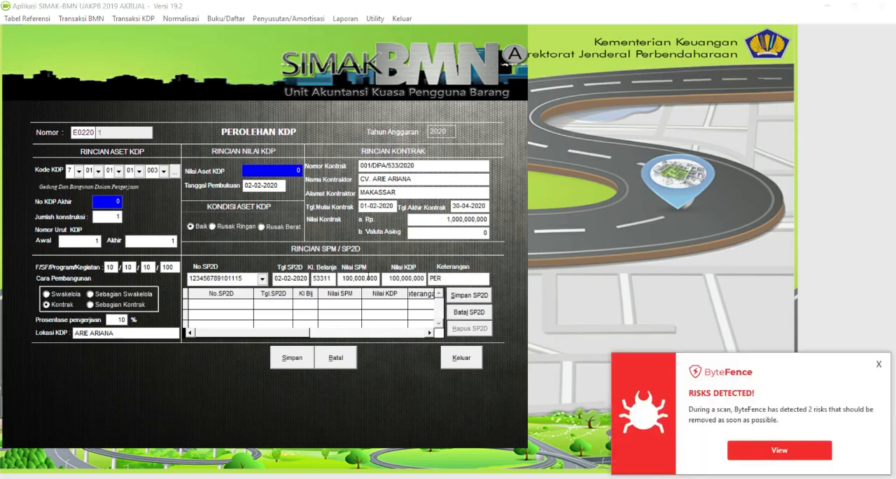
click(879, 364)
text(EN)
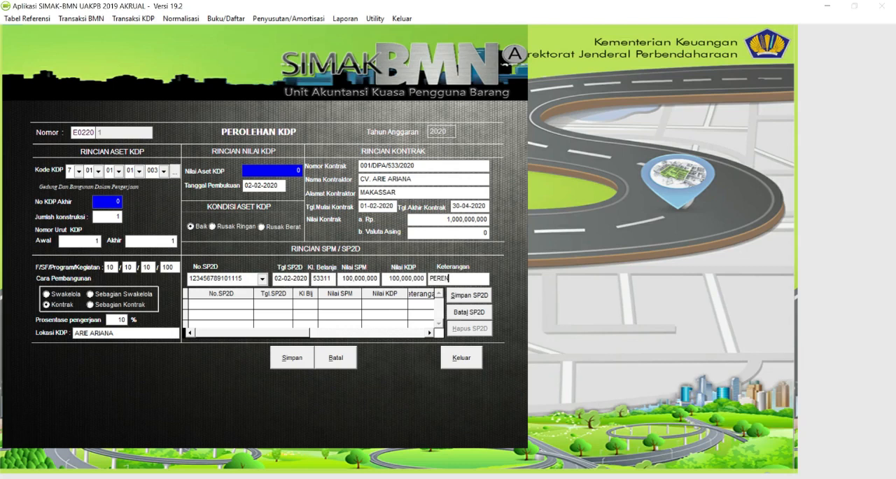
text(CANAAN)
click(471, 297)
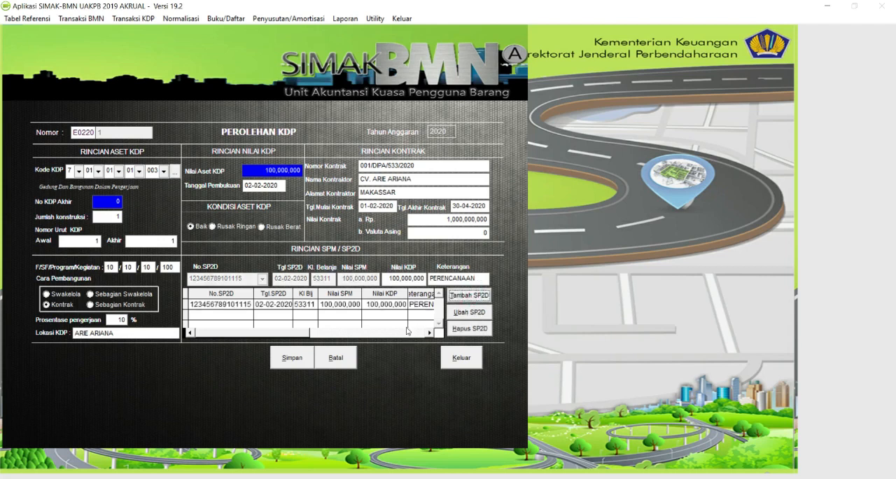
- Save the Perolehan KDP transaction, acknowledge the confirmation and close the KDP acquisition list
click(308, 360)
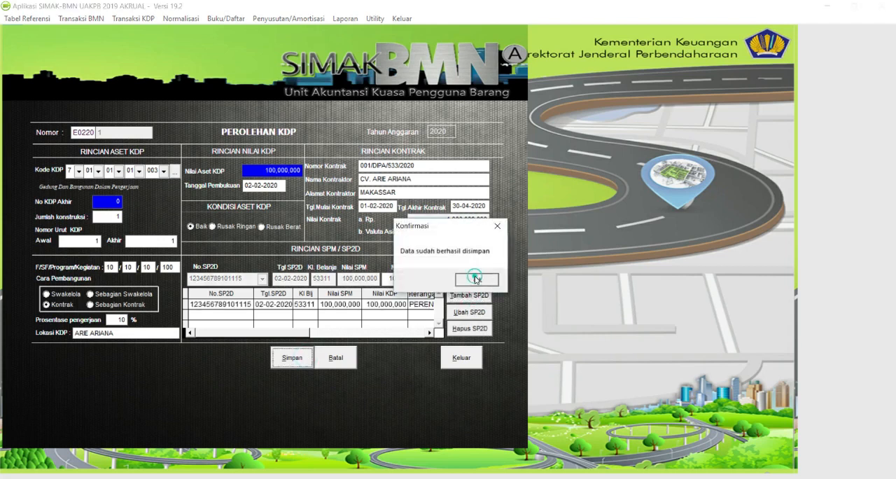
click(475, 279)
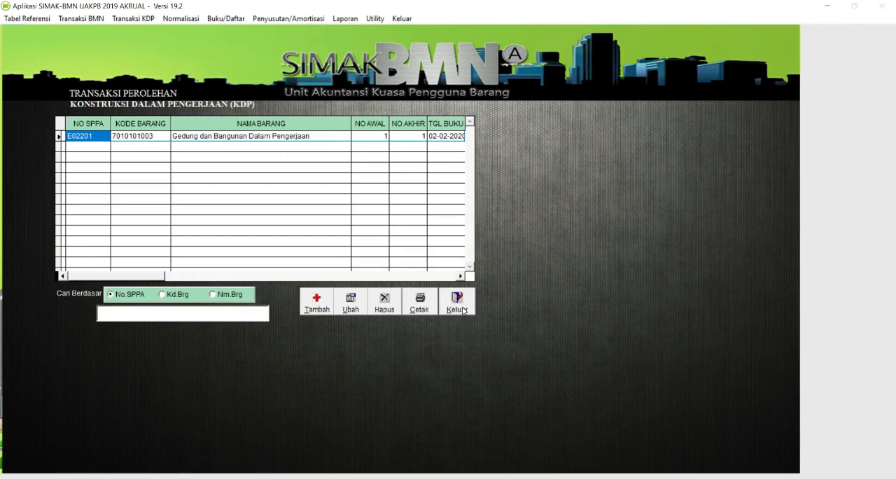
click(462, 312)
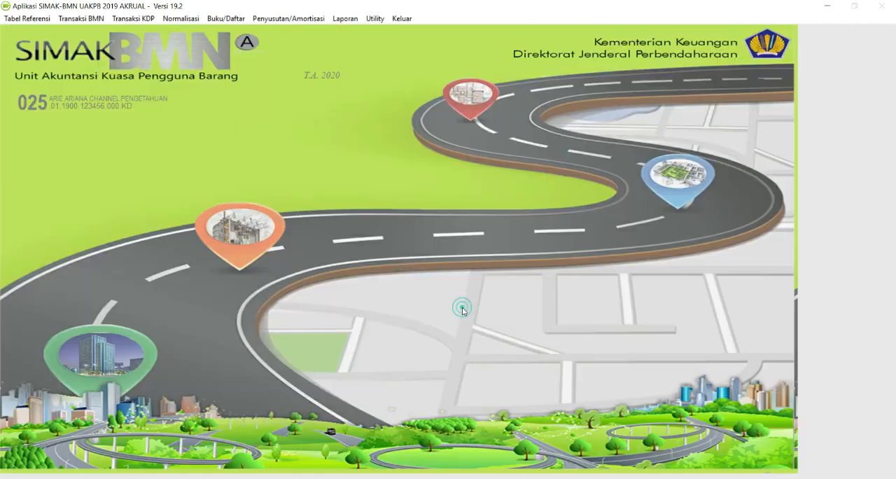
- Preview the Laporan Posisi BMN di NERACA in both layouts to check the construction-in-progress amount, and close the report
click(133, 18)
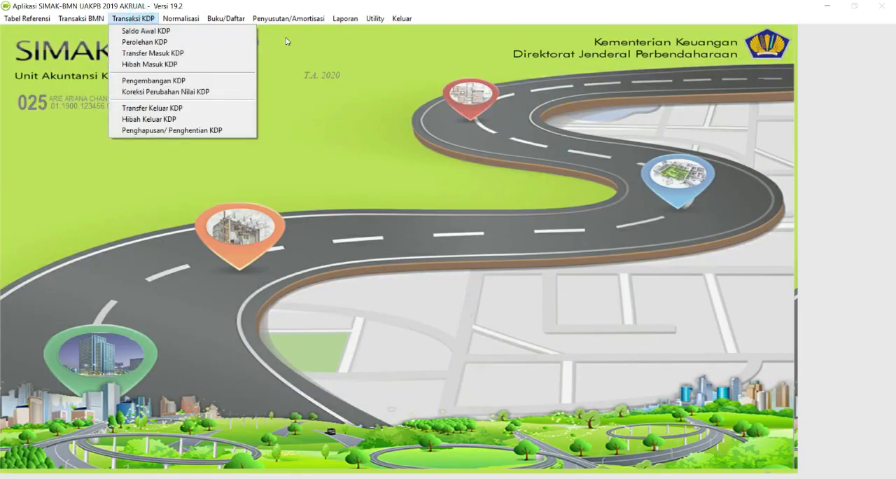
mouse_move(347, 20)
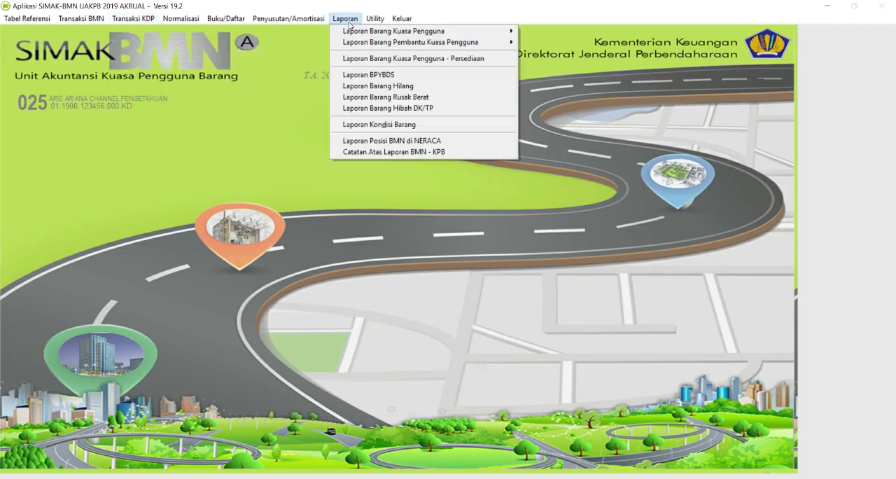
click(379, 141)
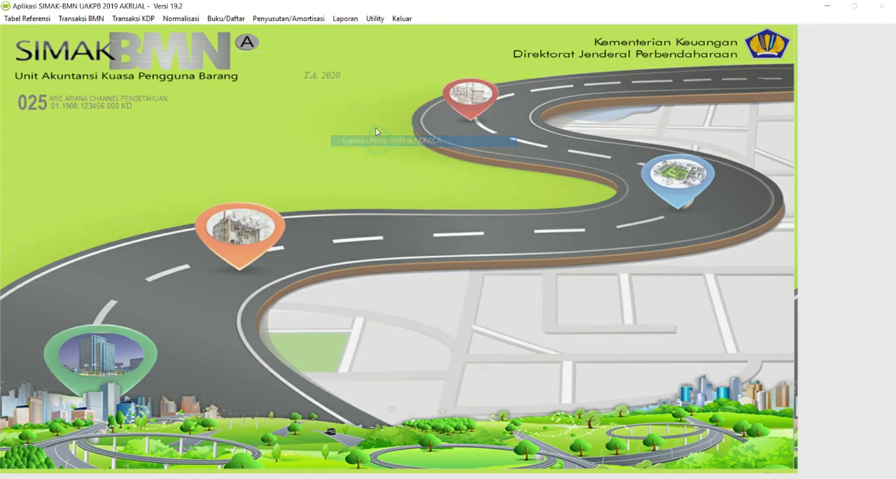
click(217, 182)
click(245, 257)
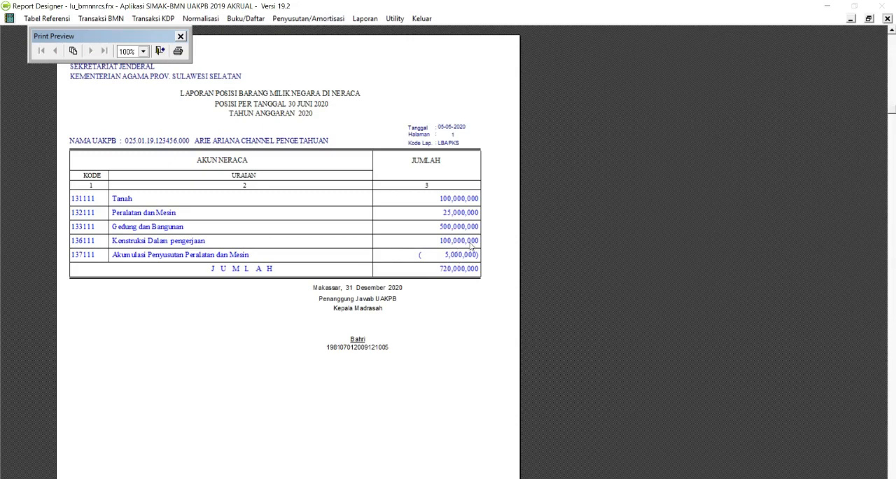
click(163, 53)
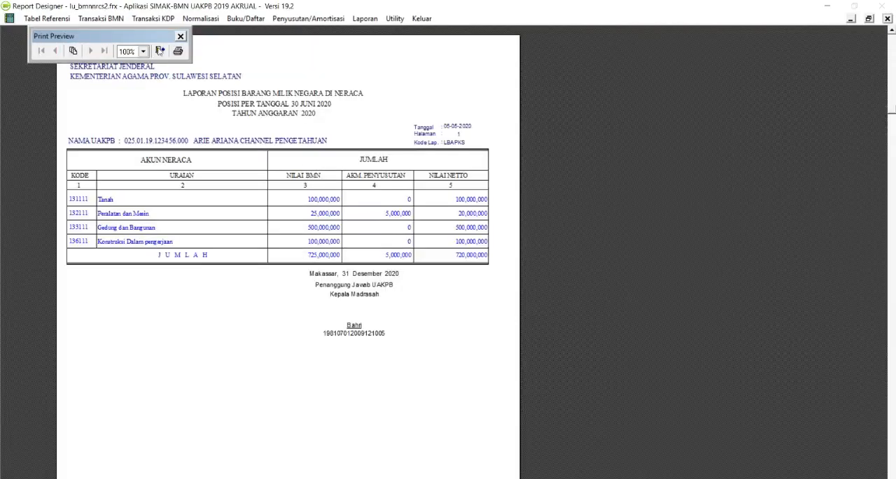
click(160, 51)
click(268, 253)
- Open the Pengembangan KDP transactions and start a new record
click(82, 18)
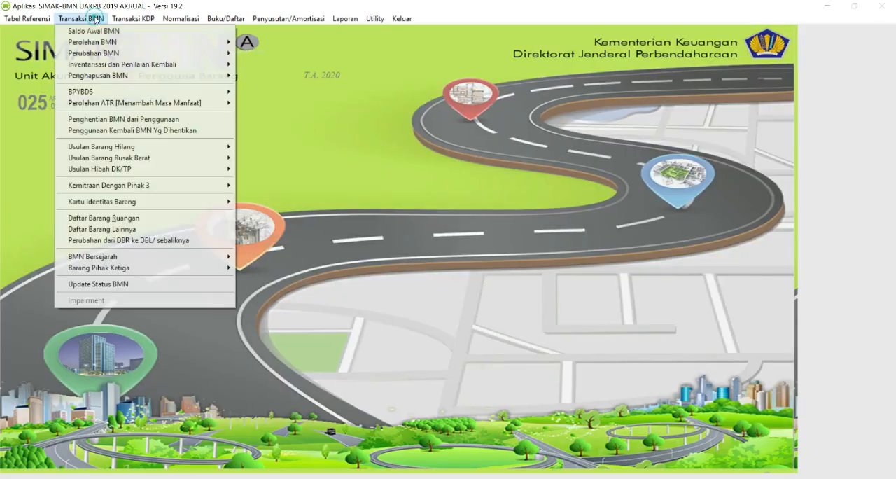
mouse_move(136, 19)
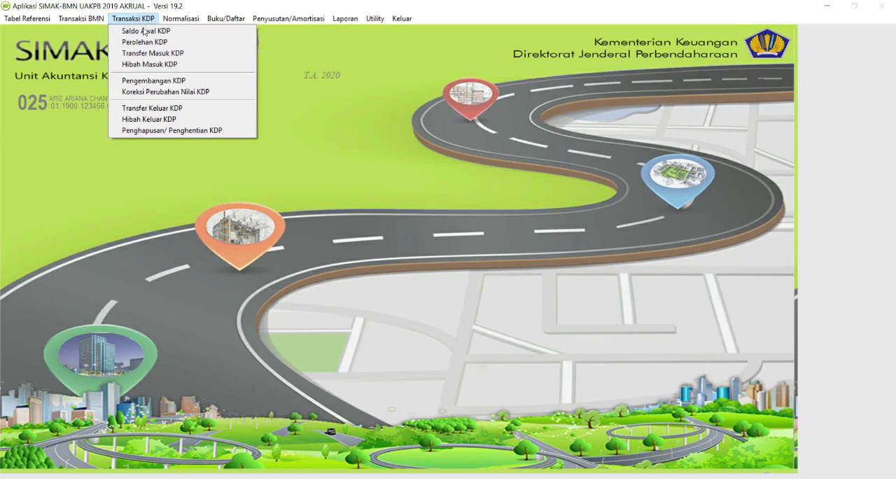
click(147, 82)
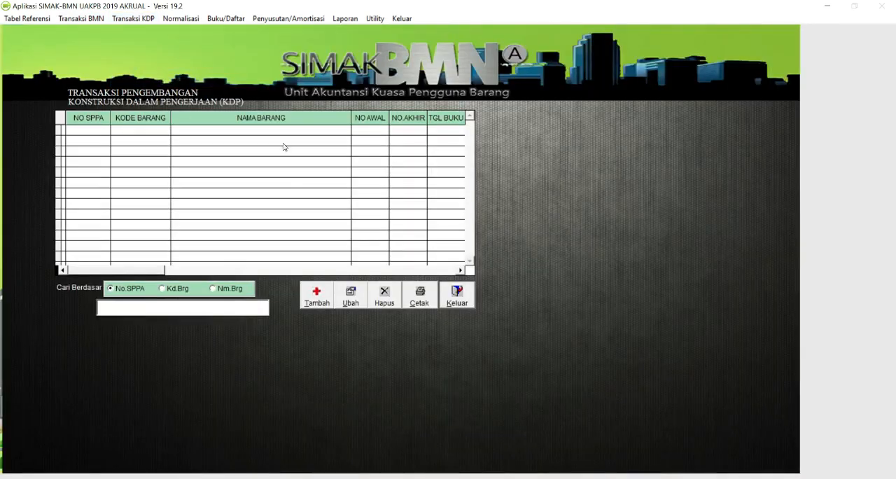
click(313, 301)
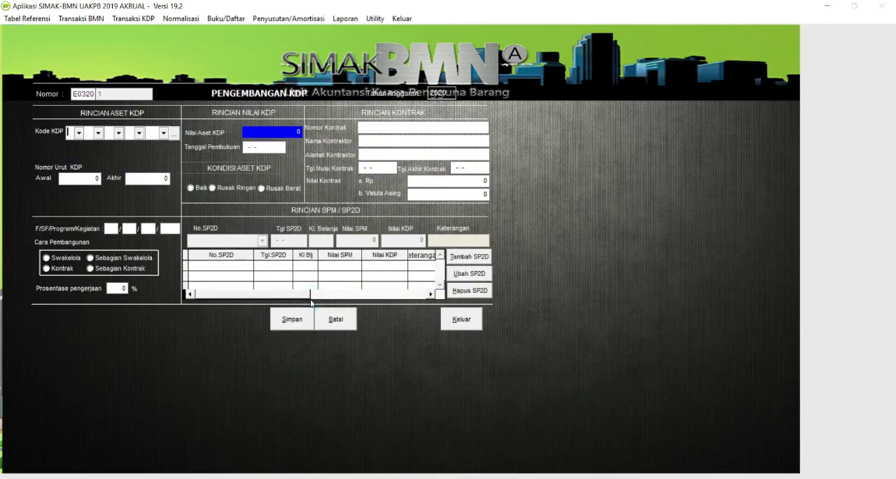
click(175, 134)
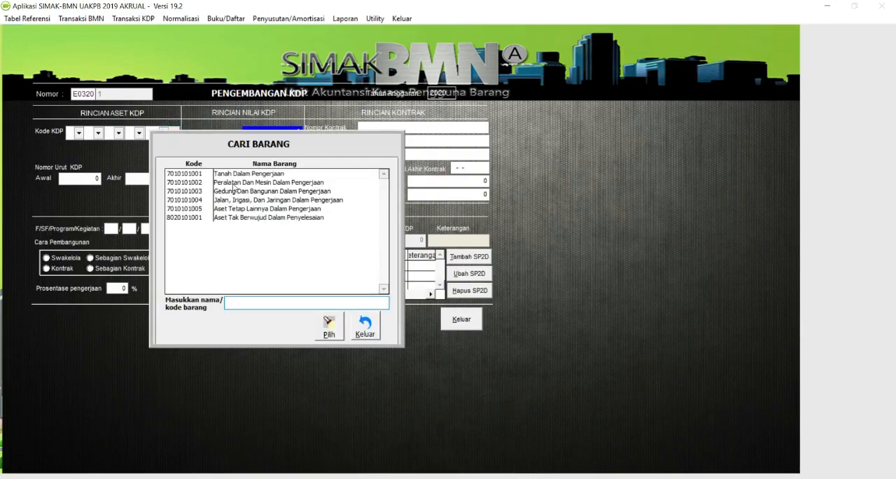
click(231, 191)
double_click(231, 191)
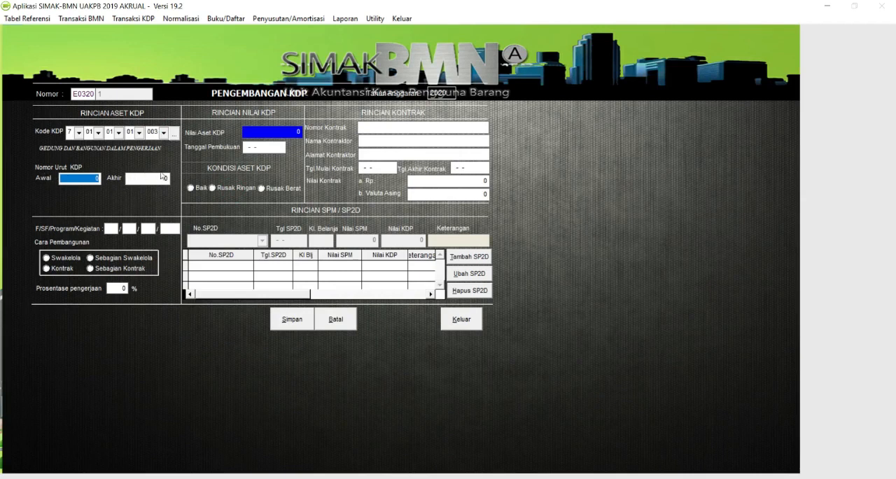
click(461, 319)
click(458, 295)
- Check the building asset's sequence numbers in the Perolehan KDP transaction list and close the list
click(132, 18)
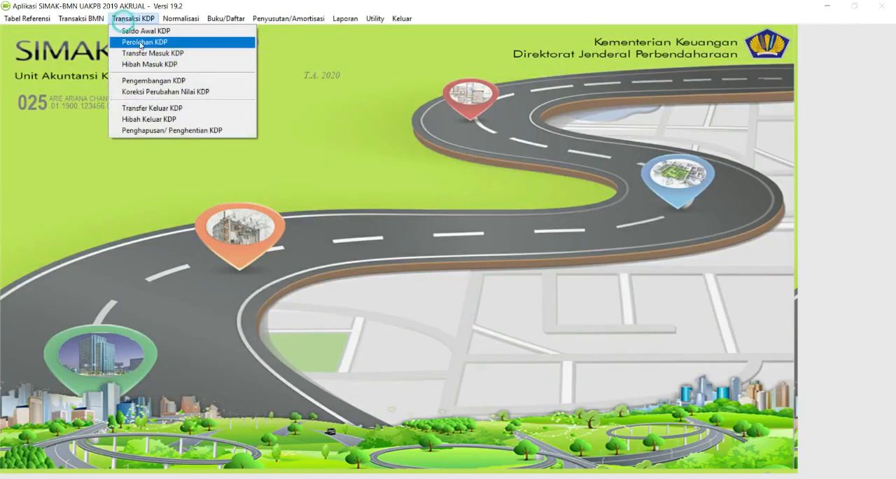
click(140, 44)
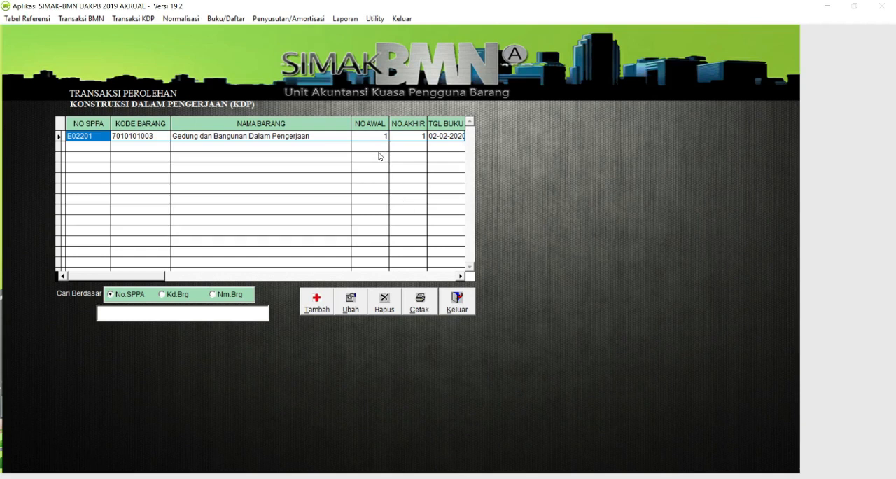
click(463, 306)
click(133, 18)
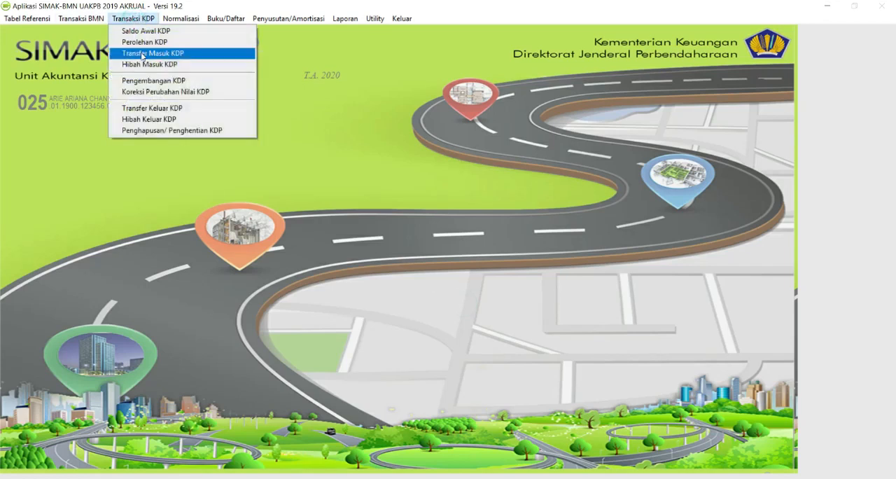
click(154, 82)
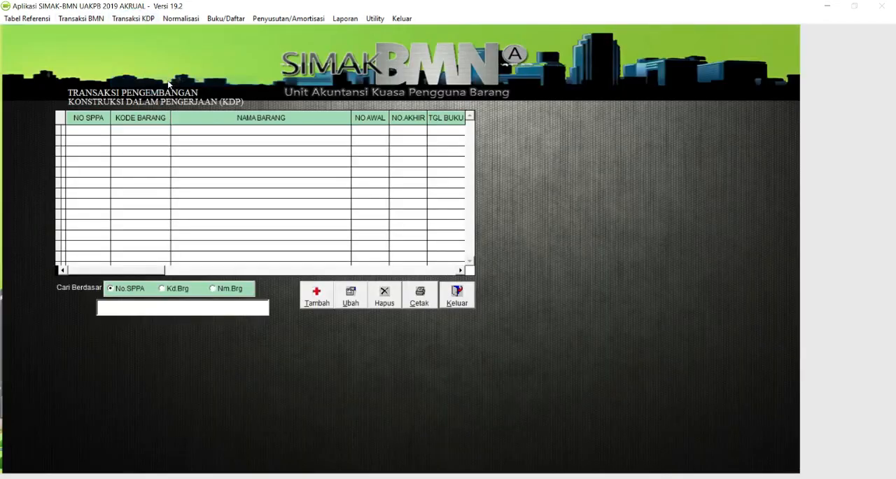
click(322, 296)
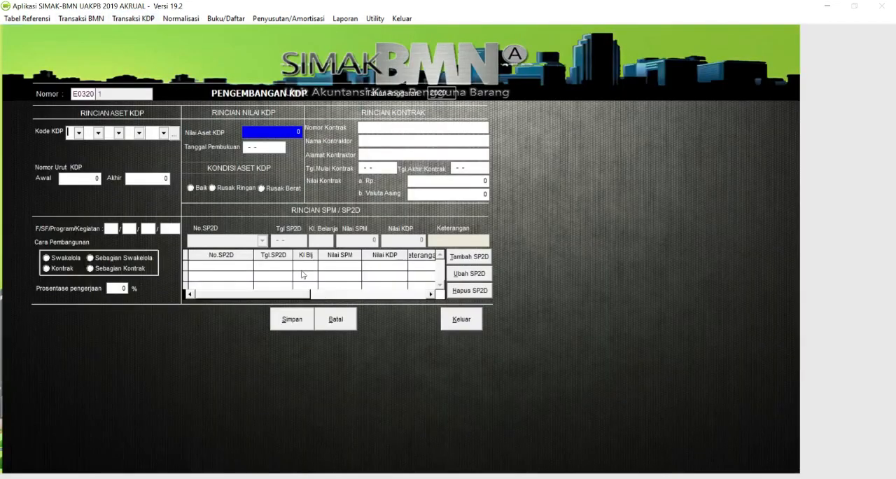
click(171, 132)
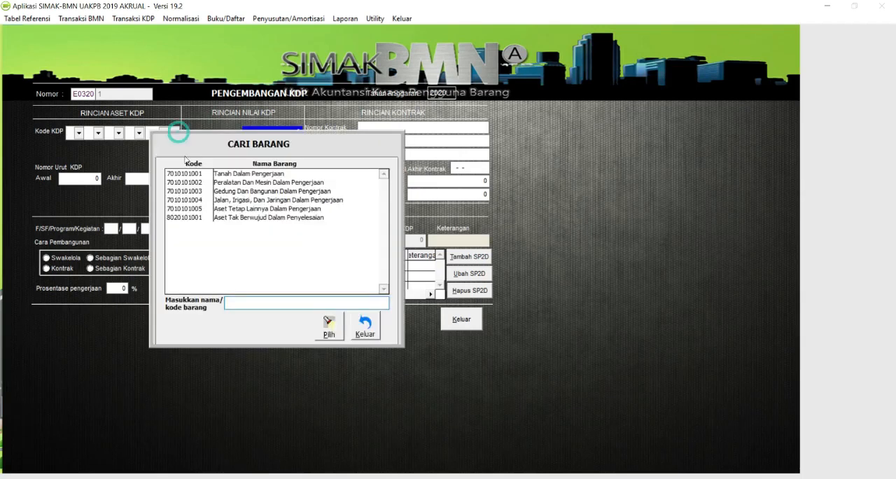
double_click(226, 191)
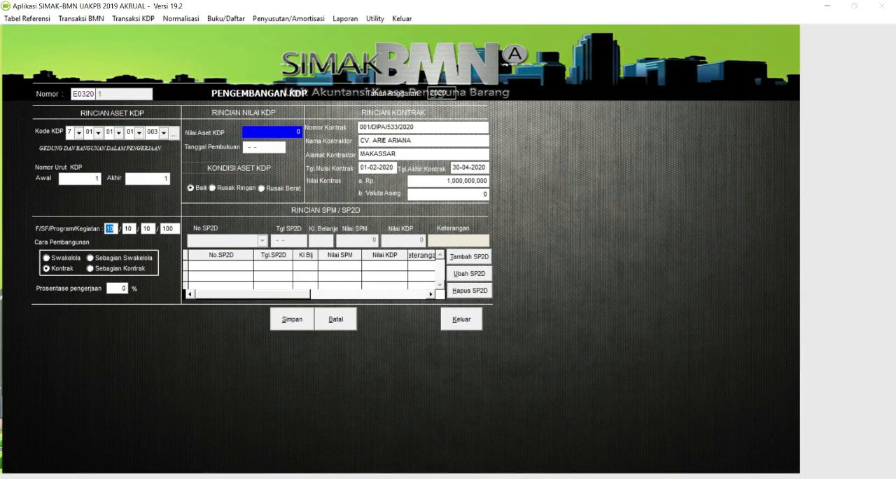
- Set the work completion percentage to 25% and the booking date to 15-02-2020
click(124, 288)
text(2)
key(Return)
key(BackSpace)
click(112, 289)
click(479, 278)
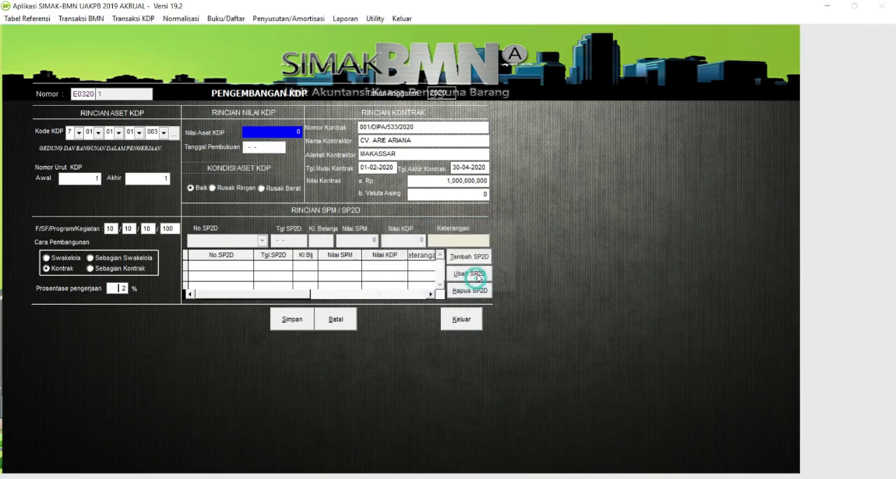
click(117, 287)
text(25)
key(Return)
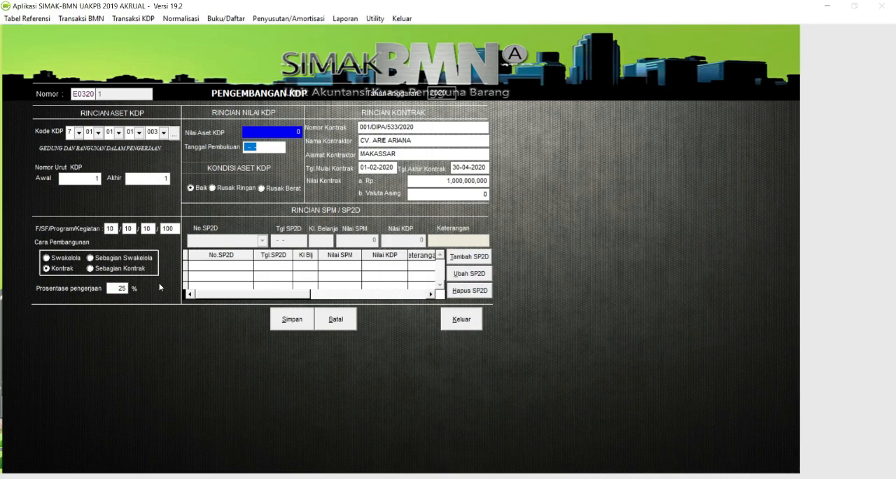
text(15-02-2020)
key(Return)
- Add an SP2D entry reusing the 02-02-2020 SP2D number with final digit 6, dated 15-02-2020, with spending group 53311
click(469, 256)
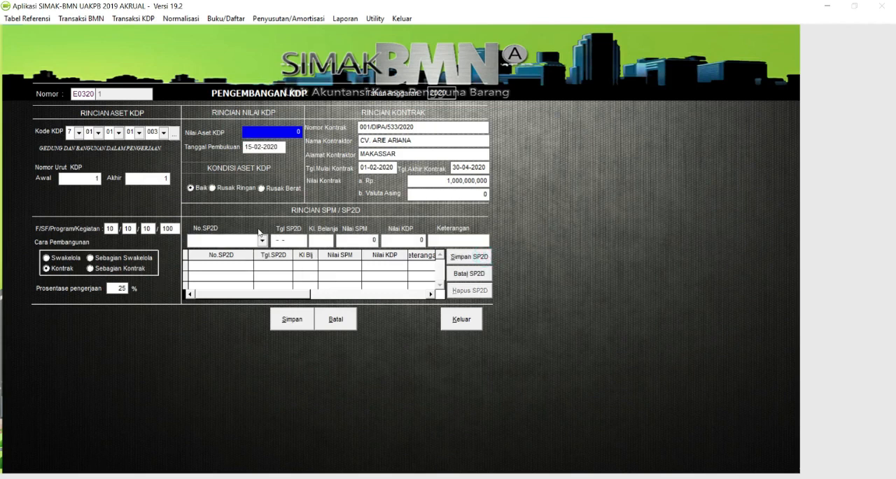
click(261, 240)
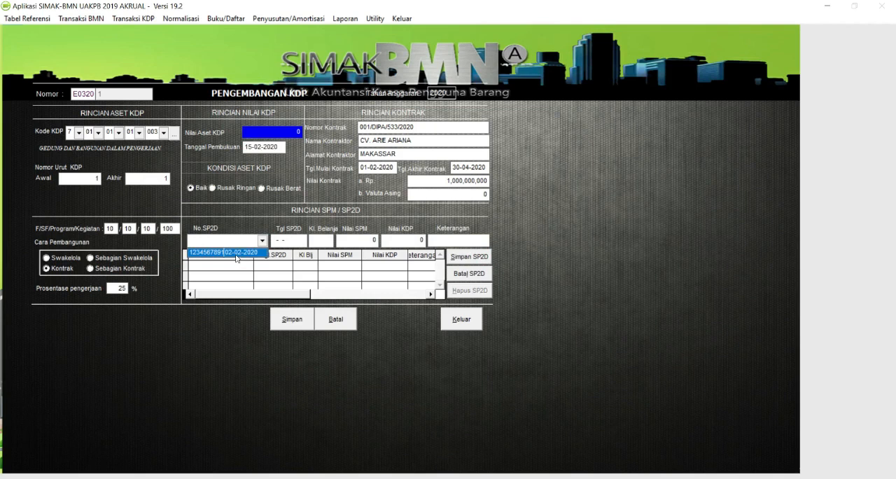
click(236, 252)
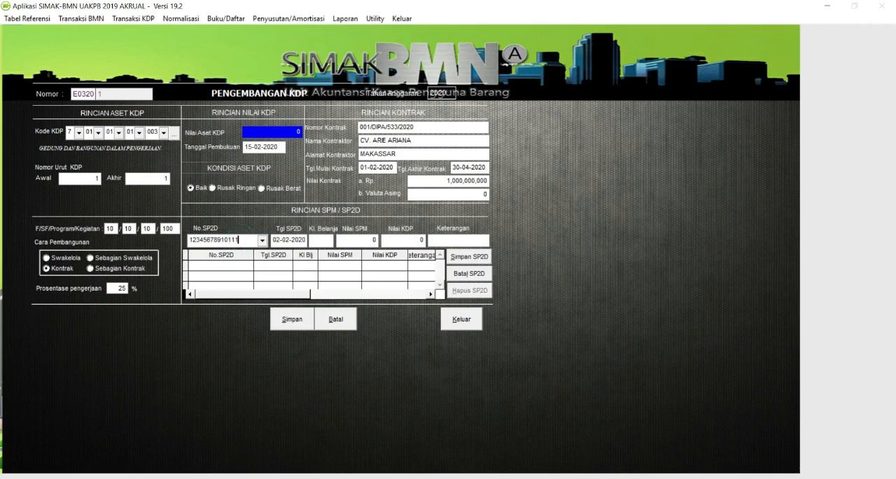
key(BackSpace)
text(6)
key(Tab)
key(Return)
text(0)
key(BackSpace)
text(15)
text(0220)
text(2)
text(53)
text(311)
key(Return)
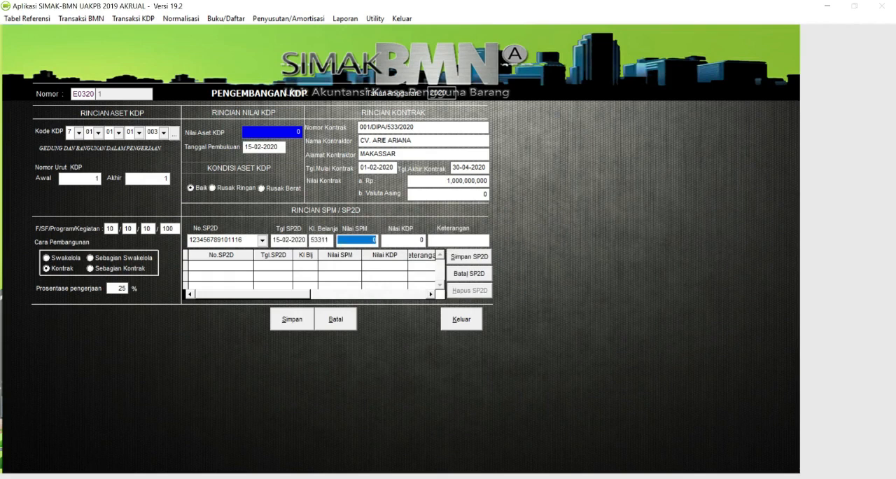
- Set both Nilai SPM and Nilai KDP of the SP2D entry to 150,000,000
text(1,000,000)
key(Return)
text(1,500,000,00)
text(0)
key(Return)
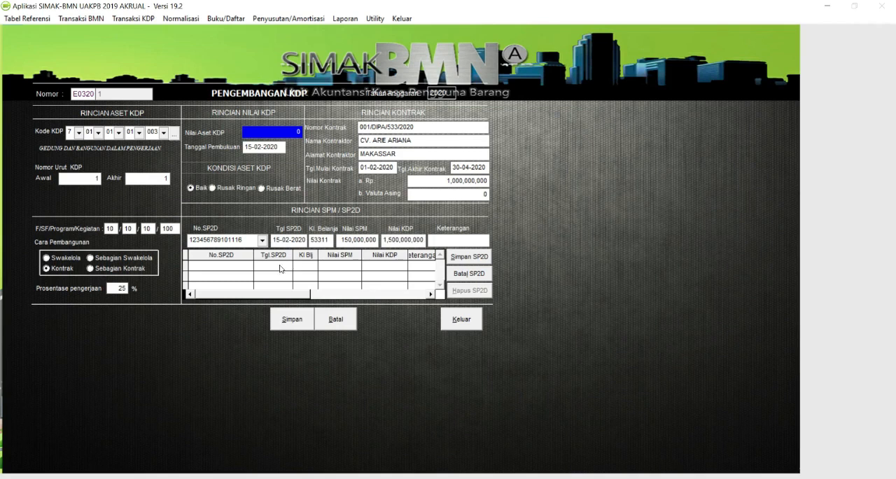
click(423, 240)
text(150,000,000)
key(Return)
- Describe the SP2D entry as PENGAWASAN, then save it and the Pengembangan KDP transaction
text(PE)
text(NGEMBA)
key(BackSpace)
key(BackSpace)
key(BackSpace)
key(BackSpace)
key(BackSpace)
text(GAWAN)
key(BackSpace)
text(SAN)
click(481, 256)
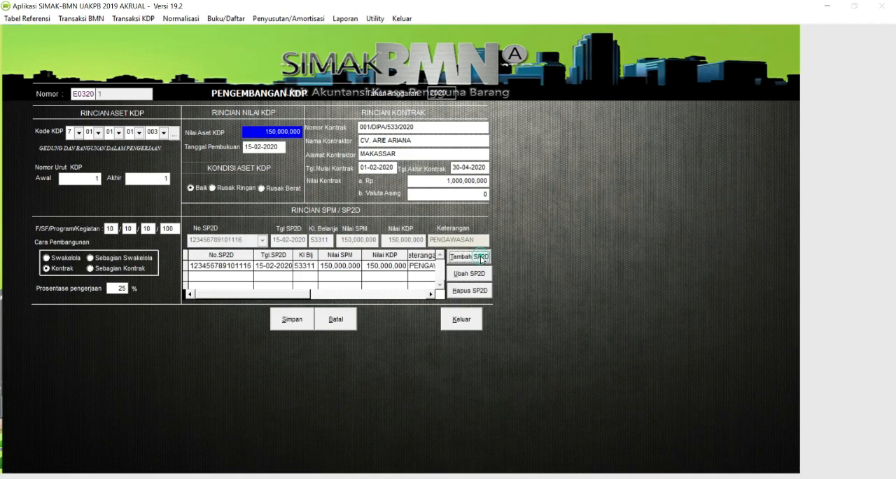
click(292, 318)
click(476, 279)
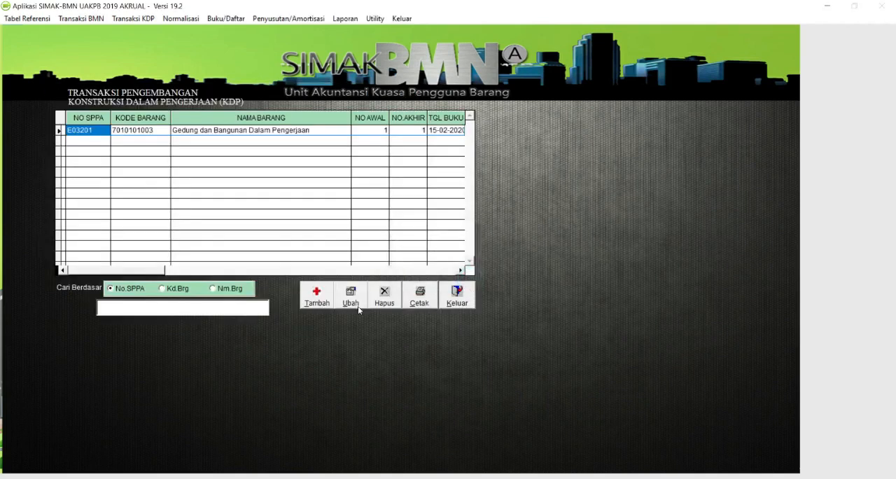
click(317, 297)
click(173, 132)
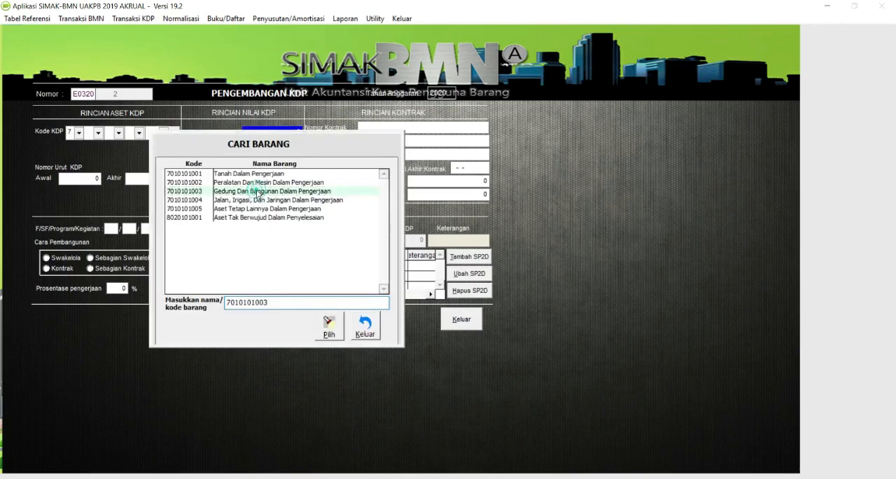
double_click(257, 191)
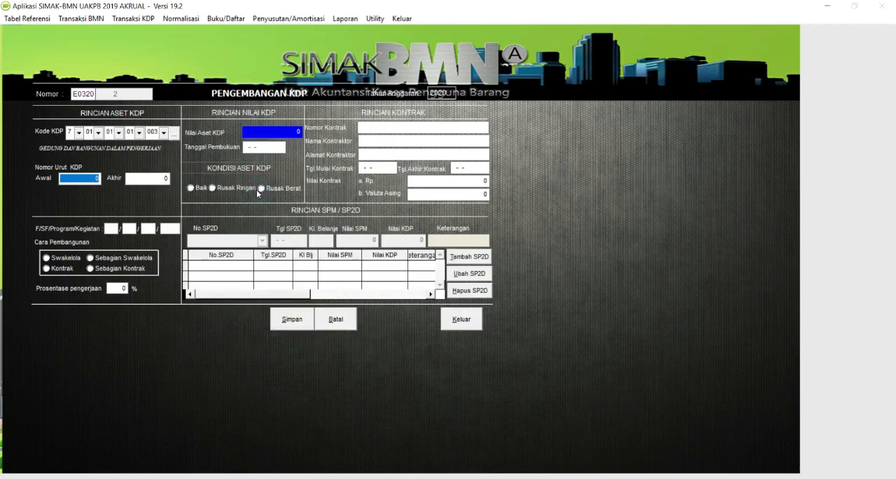
text(1)
key(Tab)
text(1)
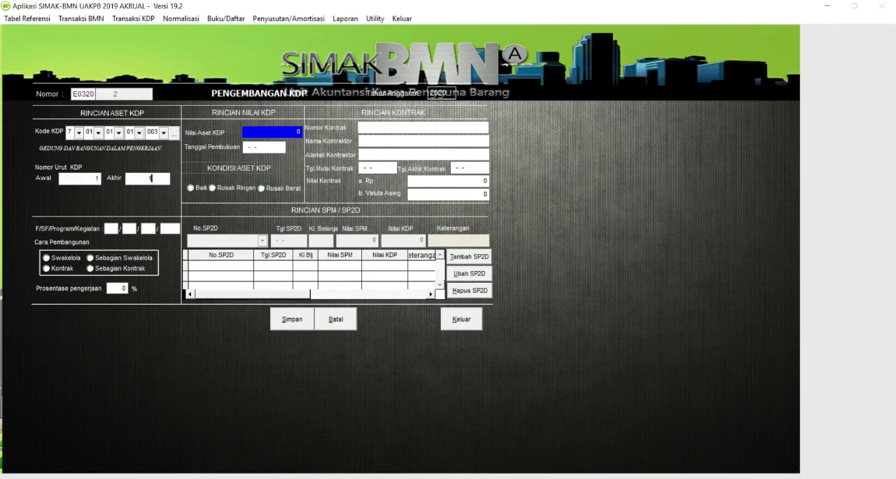
key(Tab)
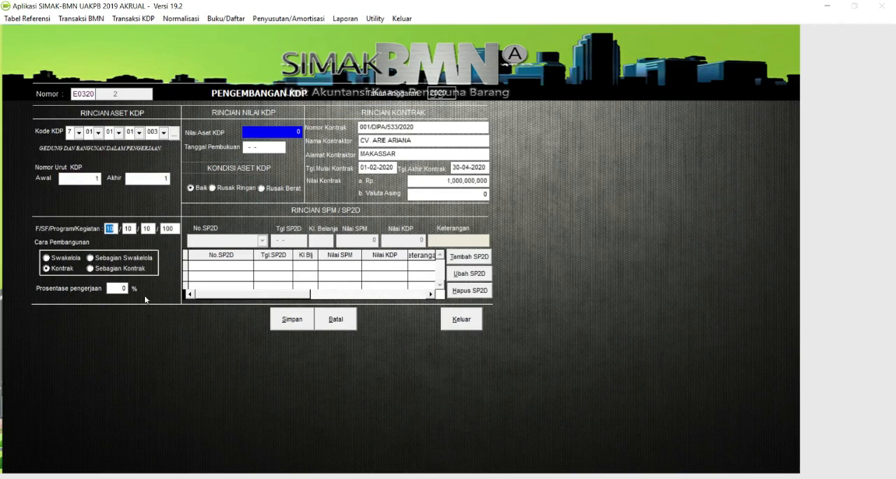
- Set the work completion percentage to 95% and the booking date to 16-02-2020
click(116, 289)
text(7)
text(5)
key(BackSpace)
key(BackSpace)
text(95)
key(Tab)
text(16-02-2020)
key(Tab)
- Add an SP2D entry reusing the 15-02-2020 SP2D number with final digit 7, dated 30-03-2020, with spending group 53311
click(484, 257)
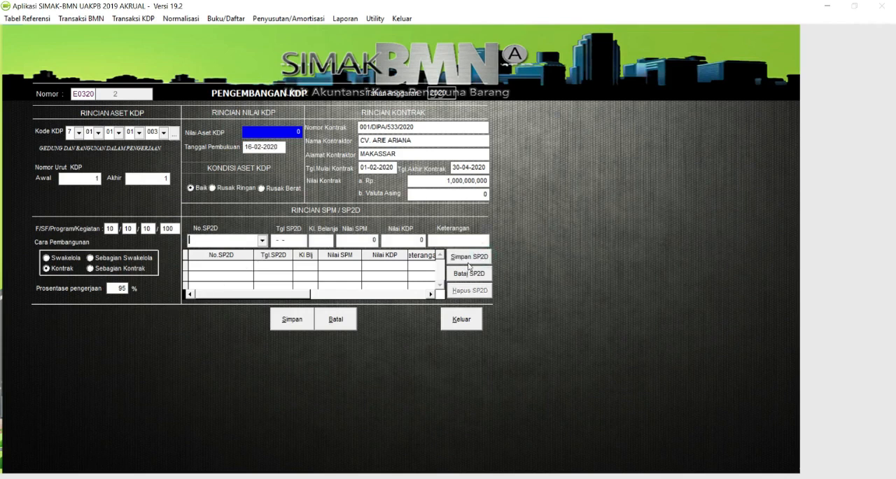
click(262, 241)
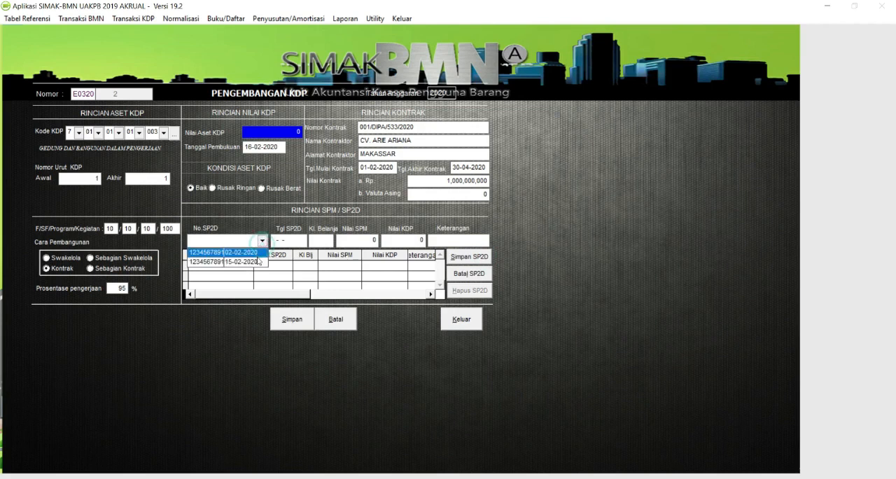
click(216, 263)
text(7)
key(Return)
key(Return)
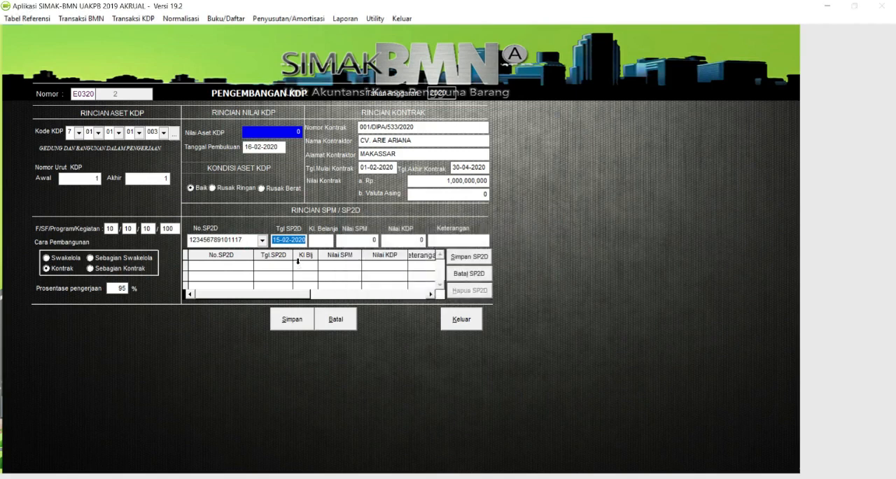
key(Return)
key(Return)
key(Return)
text(30)
text(03202)
text(0)
text(53311)
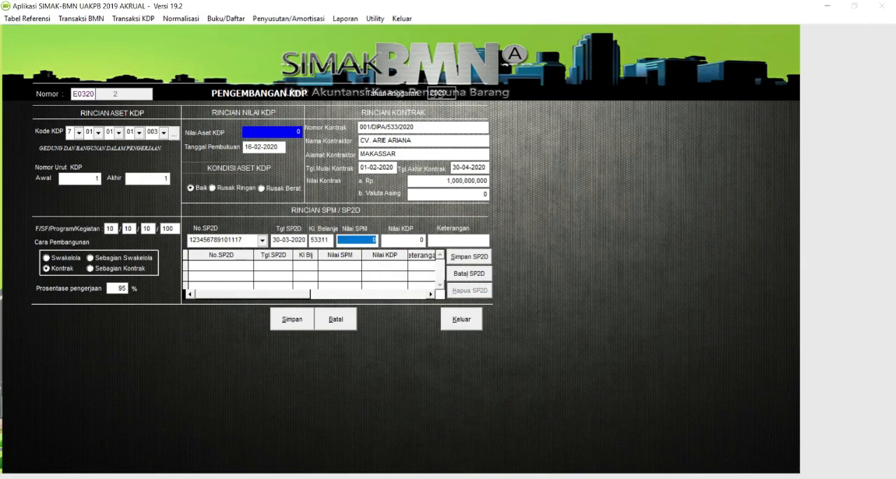
text(1000000000)
- Set both Nilai SPM and Nilai KDP of the SP2D entry to 700,000,000
key(Tab)
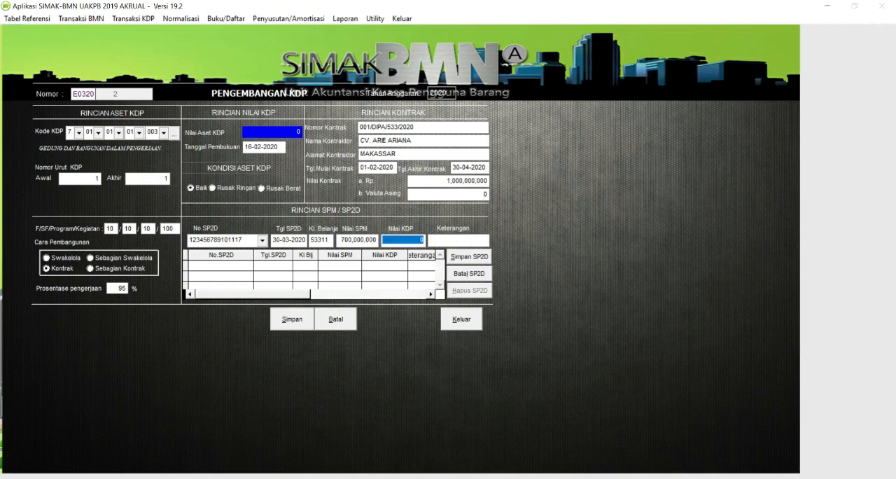
text(700,000,000)
key(Tab)
- Describe the SP2D entry as FISIK, then save it and the second Pengembangan KDP transaction
text(FISIK)
key(Tab)
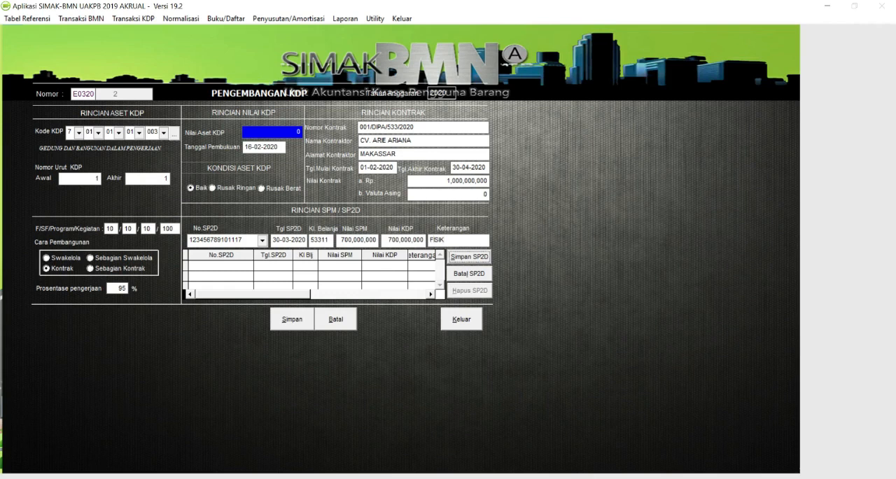
click(469, 256)
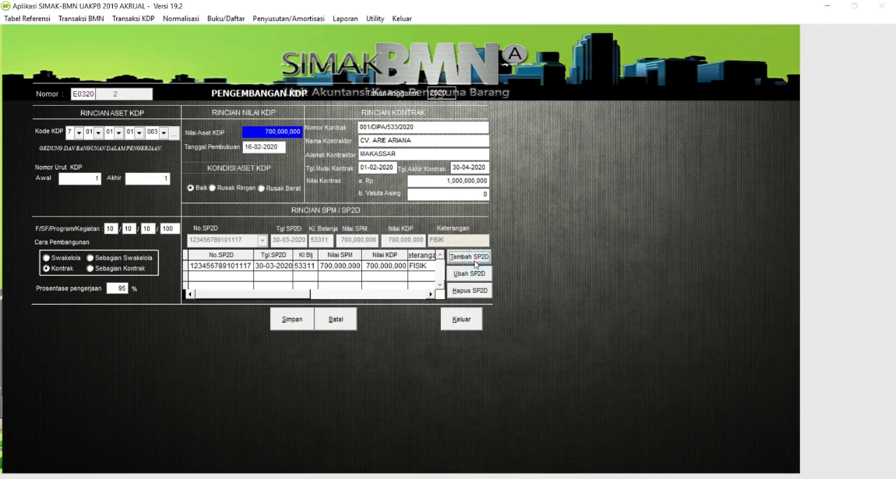
click(302, 323)
click(489, 280)
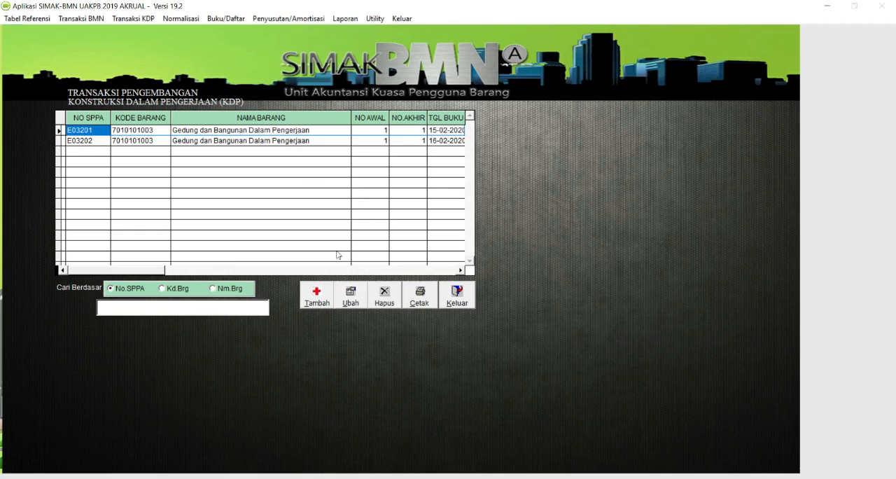
click(322, 300)
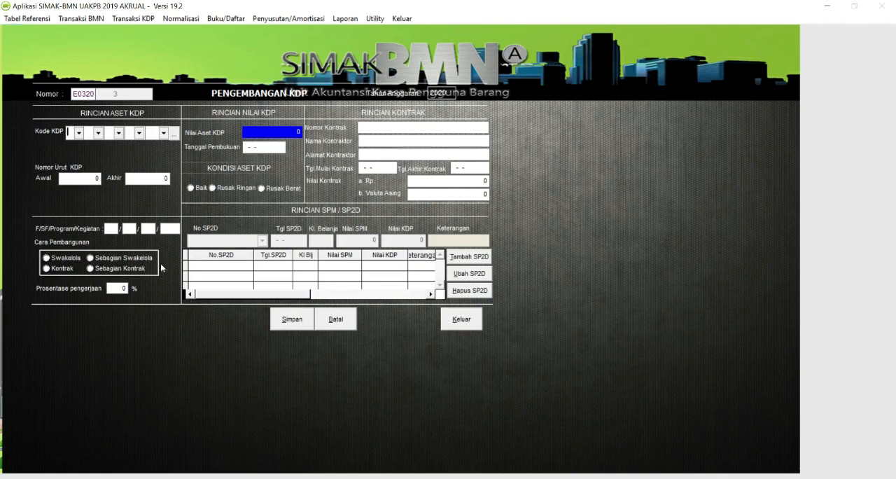
click(172, 133)
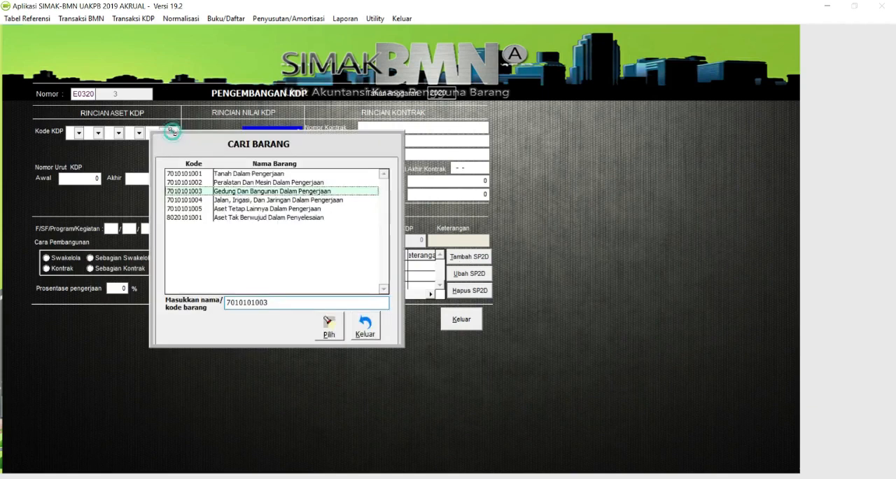
double_click(249, 192)
text(1)
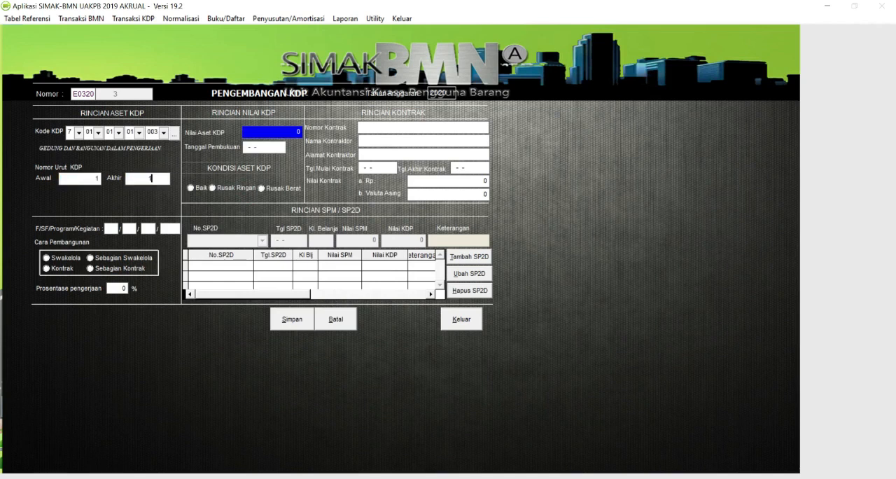
key(Return)
- Set the work completion percentage to 100% and Tanggal Pembukuan to 10-04-2020 in the third Pengembangan KDP record
double_click(124, 288)
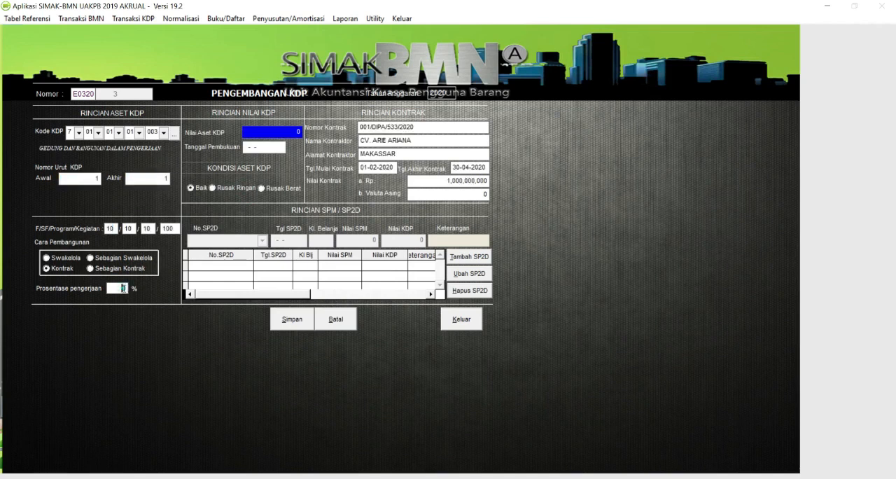
text(100)
key(Return)
key(Return)
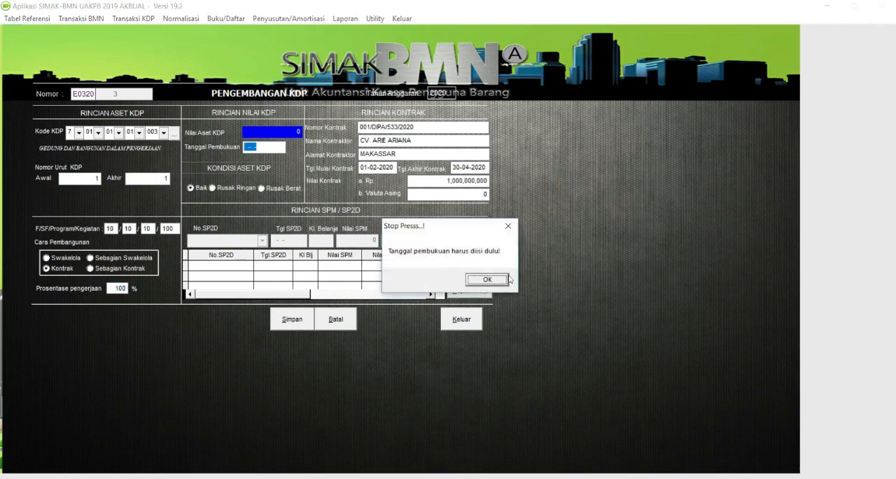
click(487, 280)
click(246, 146)
double_click(246, 147)
double_click(247, 147)
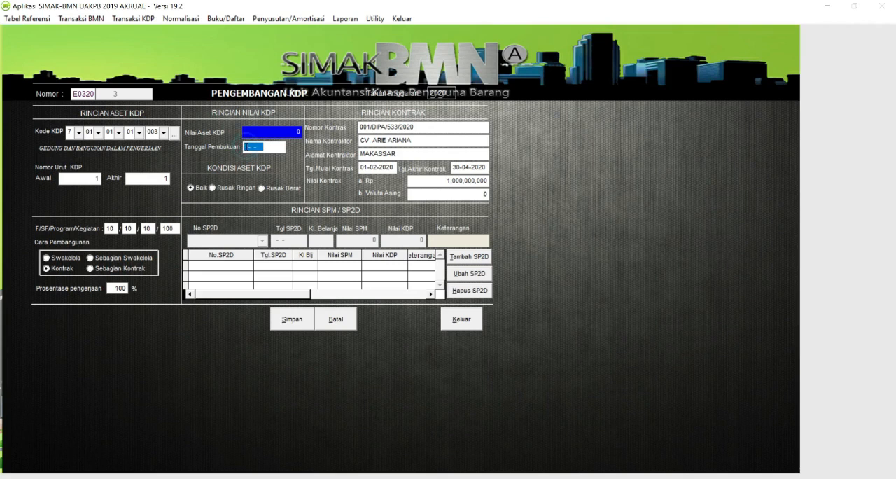
text(10-04-2020)
key(Return)
- Add an SP2D entry reusing the 02-02-2020 SP2D number with its final digit changed to 8
click(469, 257)
click(262, 240)
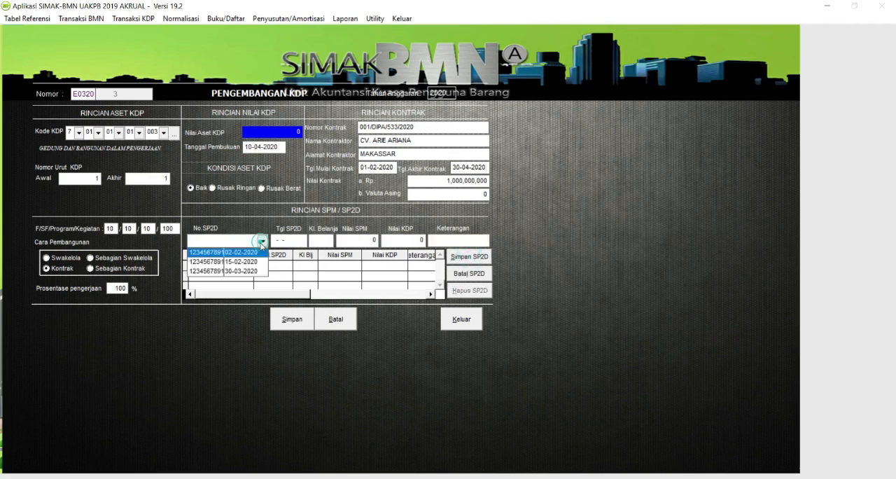
click(242, 252)
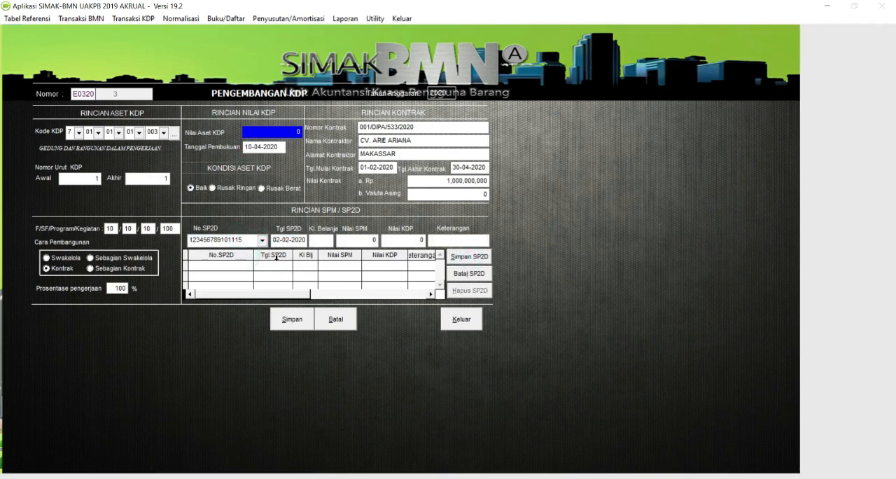
text(8)
key(Tab)
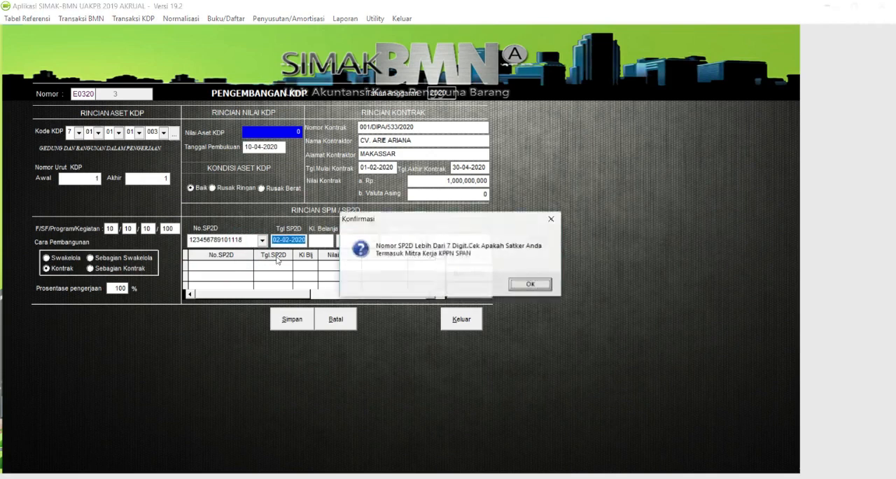
key(Return)
- Date the SP2D entry 10-04-2020 and set its spending group to 53311
text(0)
key(BackSpace)
text(100)
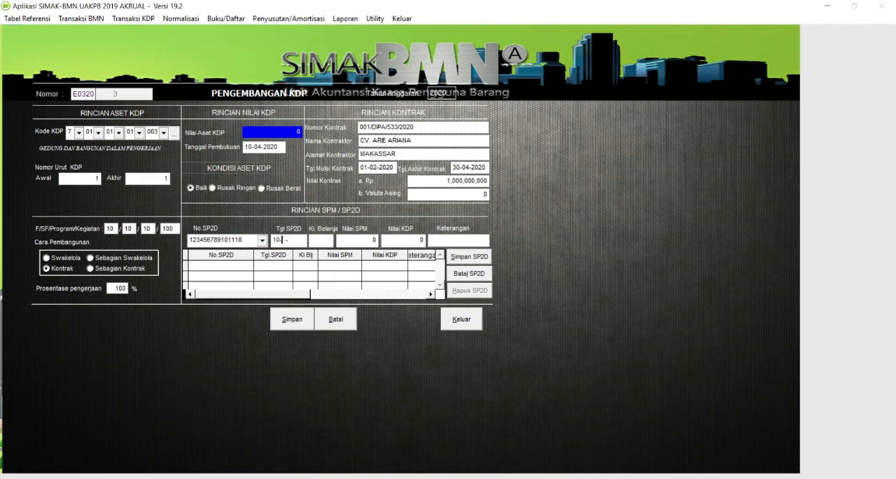
text(4202)
text(533)
key(Return)
key(Return)
key(Return)
text(653311)
- Set both Nilai SPM and Nilai KDP of the SP2D entry to 50,000,000
key(Return)
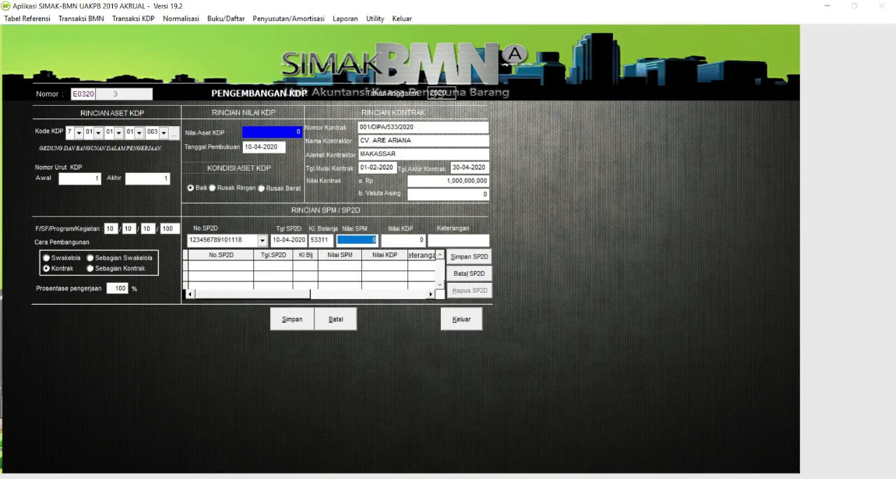
text(50,000,000)
key(Return)
text(50000000)
key(Return)
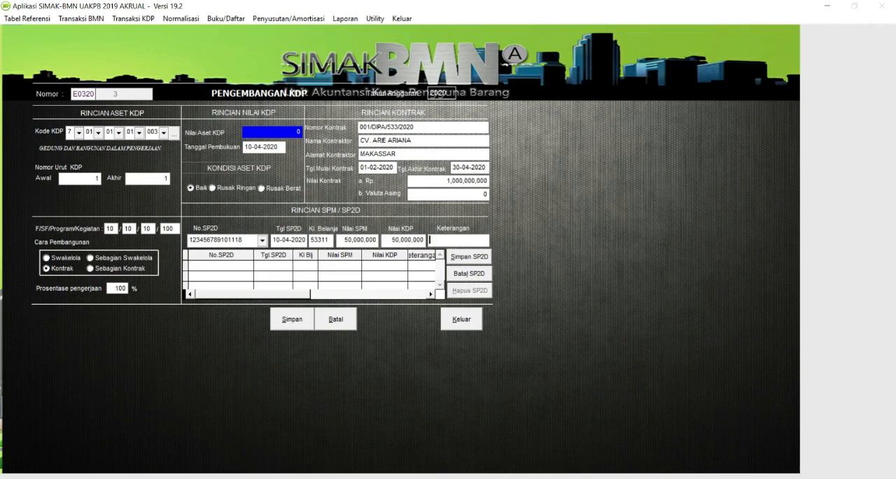
- Describe the SP2D entry as HONOR DLL, save it and the third Pengembangan KDP transaction, and close the transaction list
text(HONOR DLL)
click(479, 258)
click(292, 319)
click(491, 280)
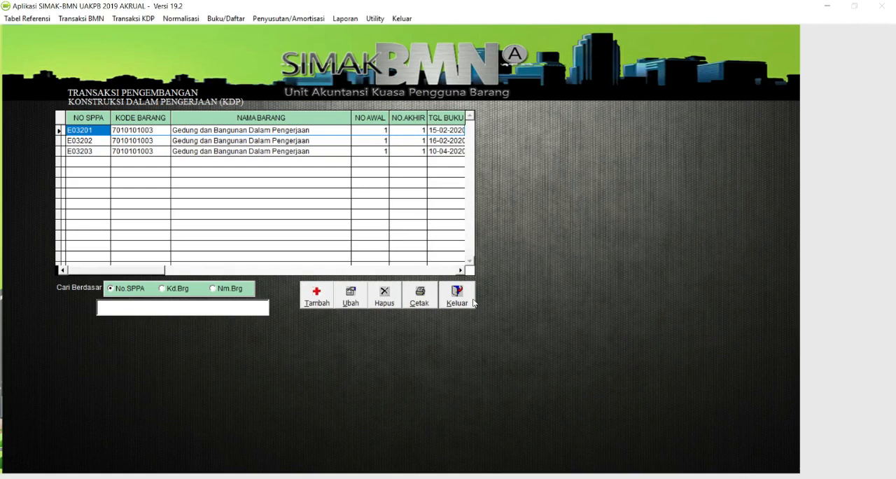
click(470, 301)
- Review the recorded Perolehan KDP and Pengembangan KDP transaction lists
click(134, 19)
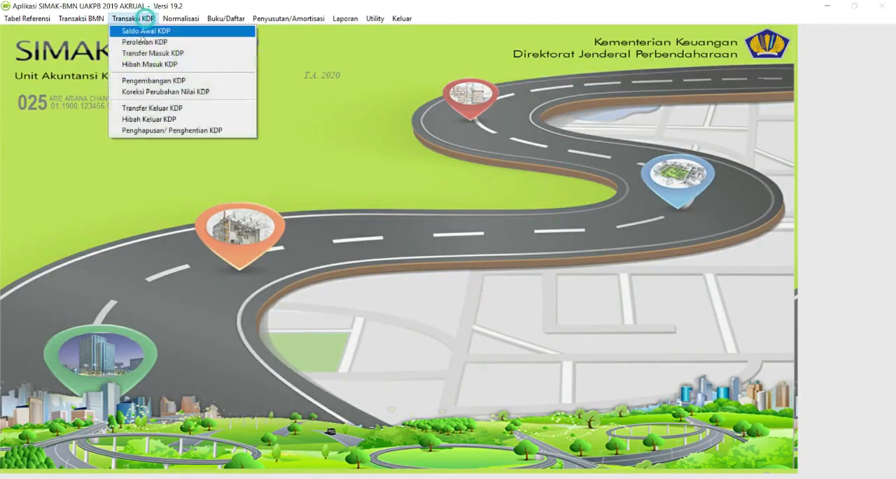
click(140, 42)
click(462, 308)
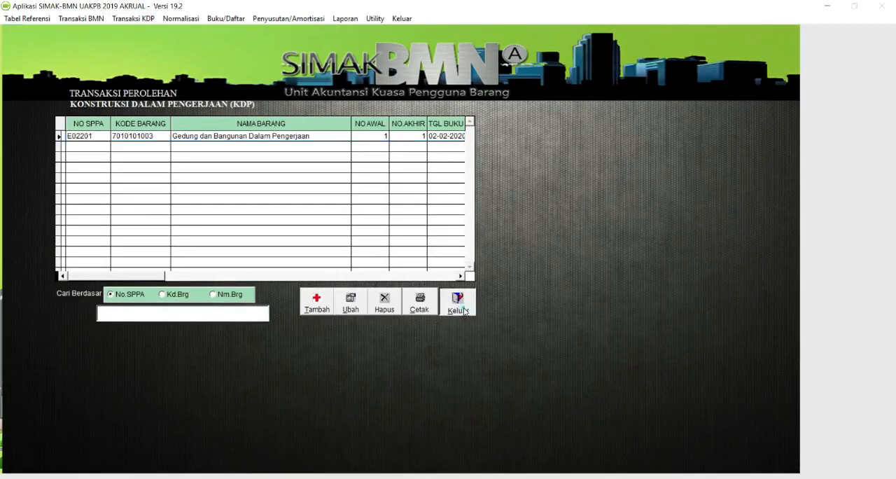
click(129, 18)
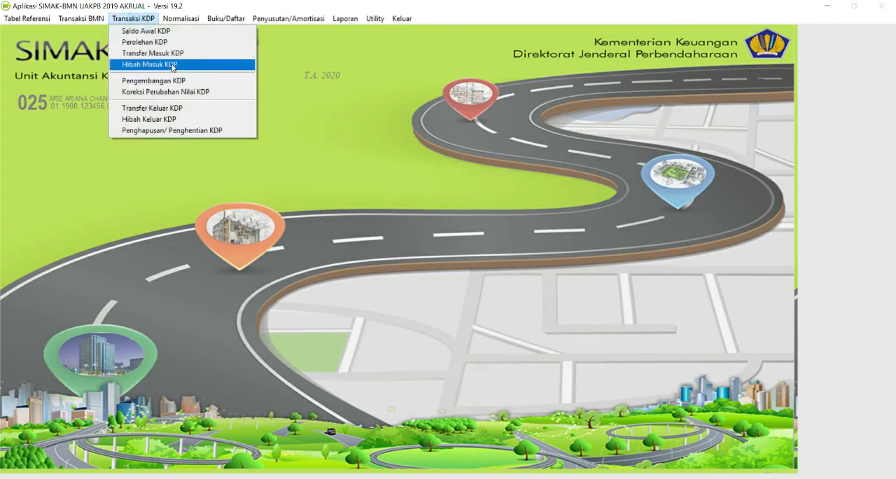
click(170, 80)
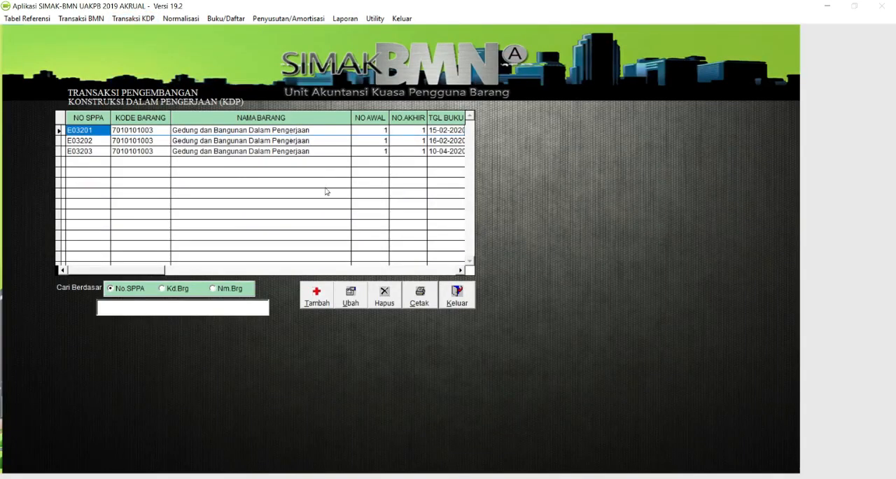
click(457, 297)
- Preview the Laporan Posisi BMN di Neraca for Semester I of 2020 to check the Konstruksi Dalam Pengerjaan balance, and close the report
click(345, 20)
click(376, 142)
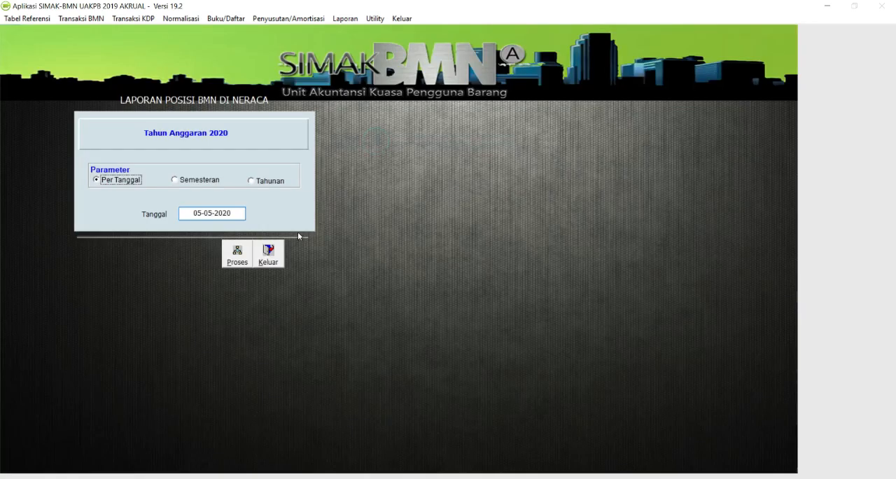
click(176, 179)
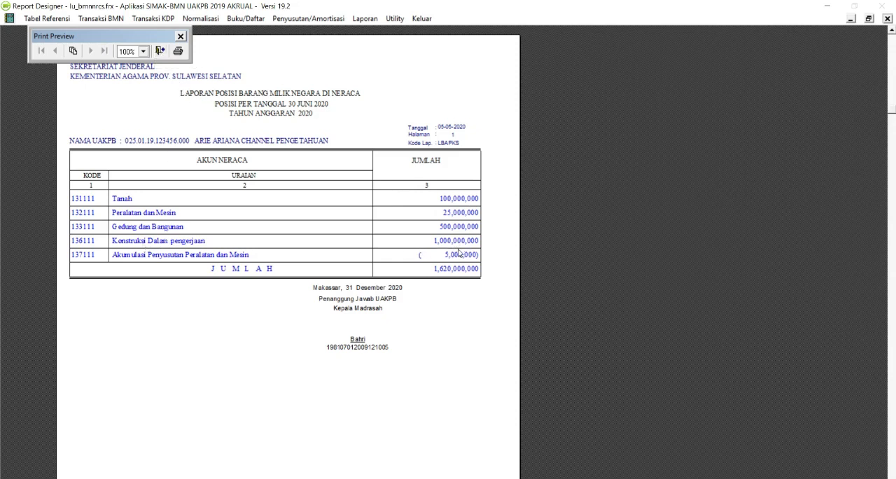
click(159, 50)
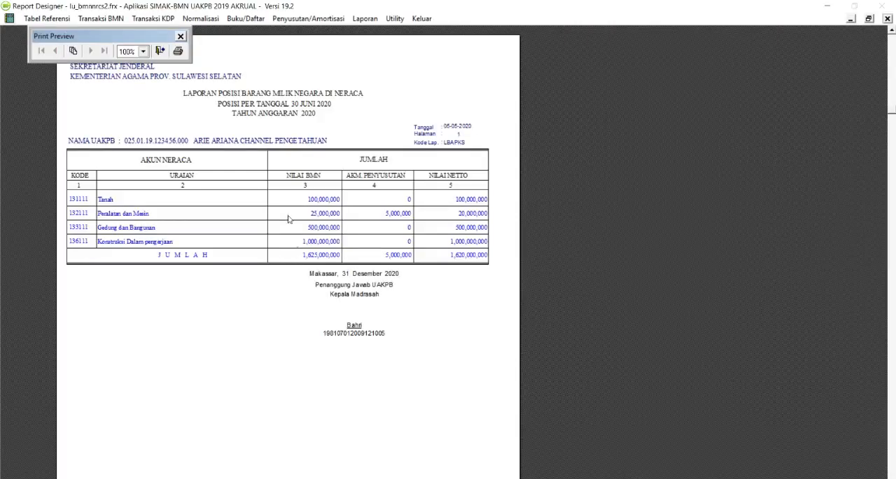
click(159, 50)
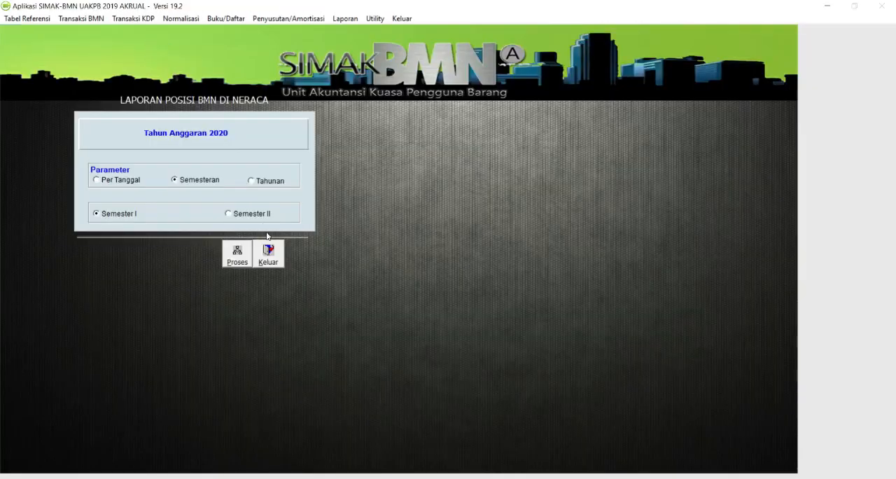
click(273, 252)
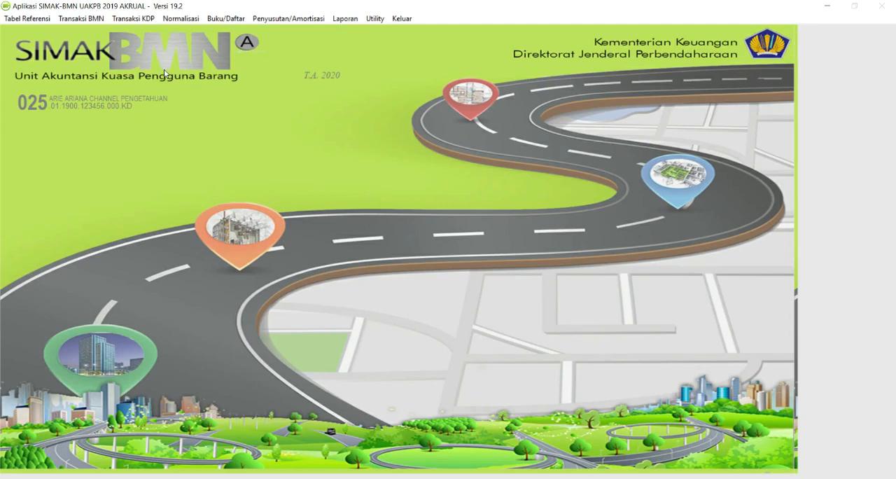
- Start a new Penyelesaian Pembangunan Dengan KDP record under Perolehan BMN
click(96, 23)
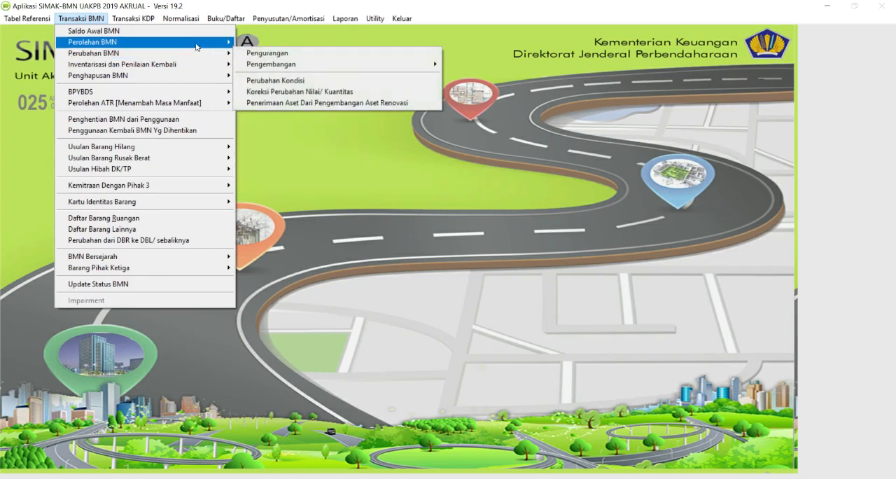
mouse_move(227, 47)
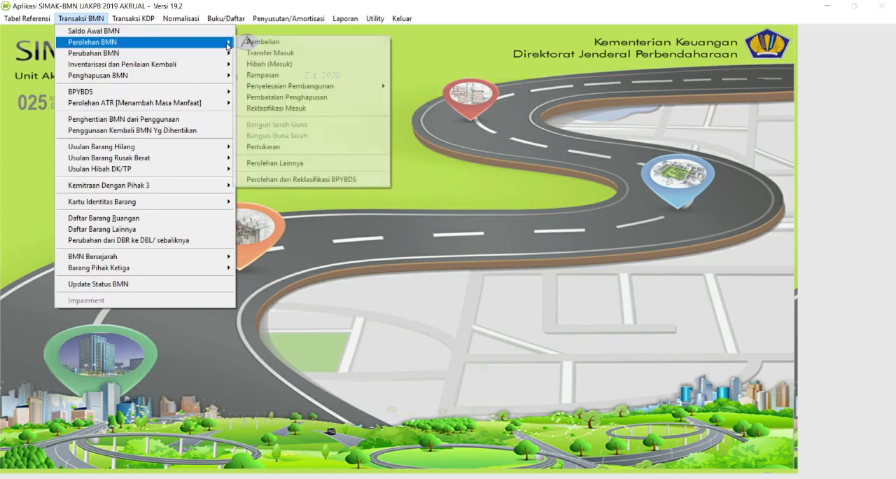
mouse_move(322, 91)
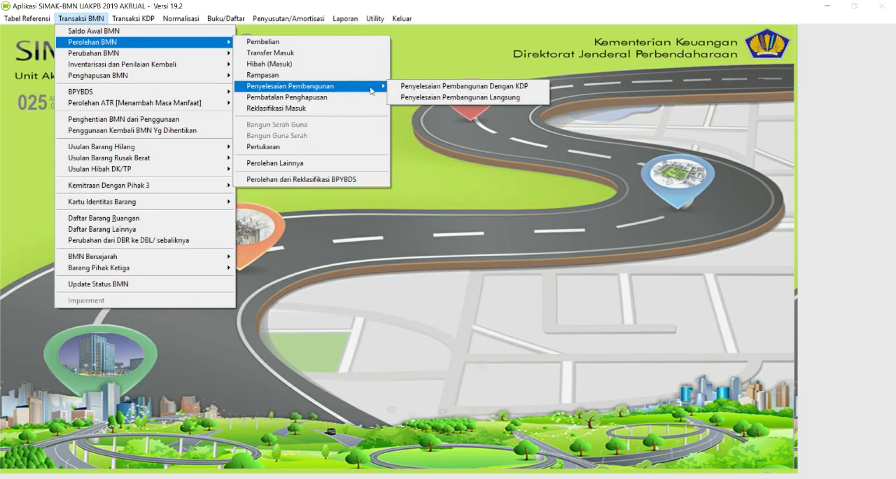
click(448, 88)
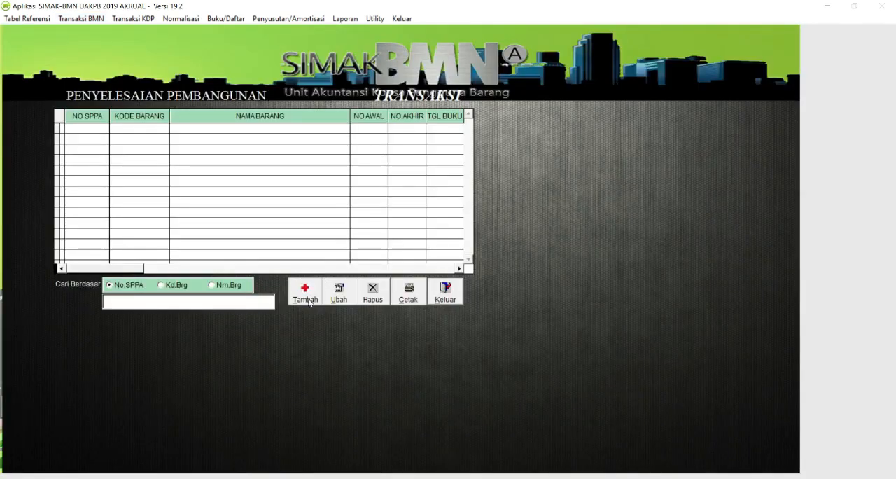
click(310, 299)
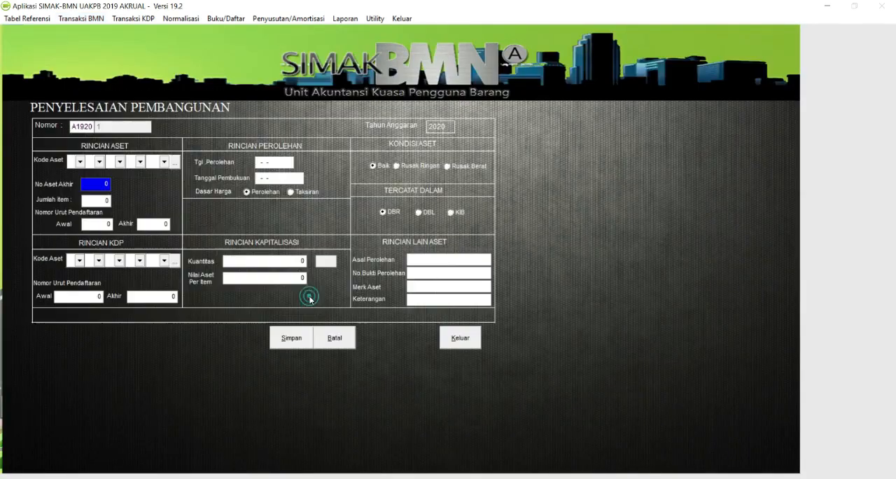
click(175, 166)
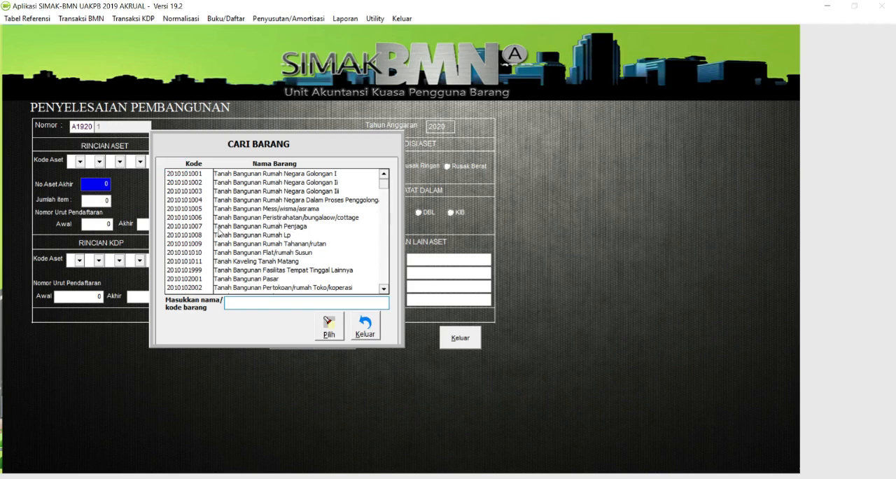
click(275, 306)
text(GEDUNG PENDI)
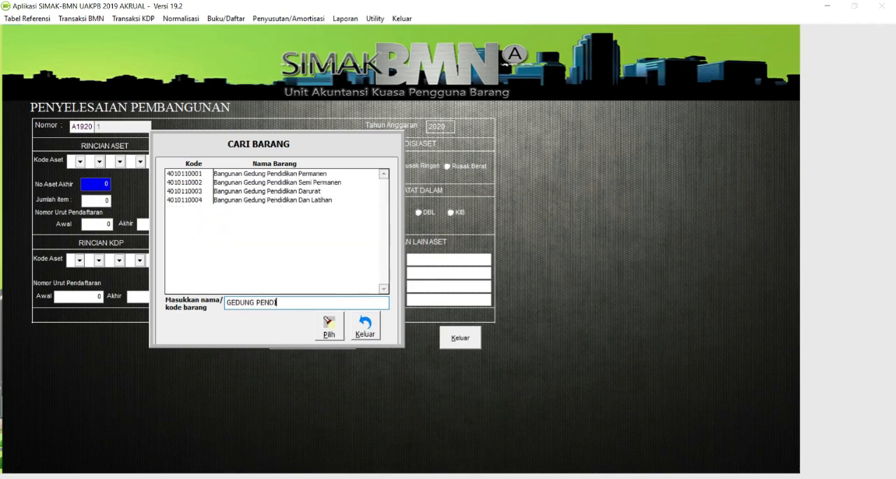
key(ctrl+shift+Left)
text(KAN)
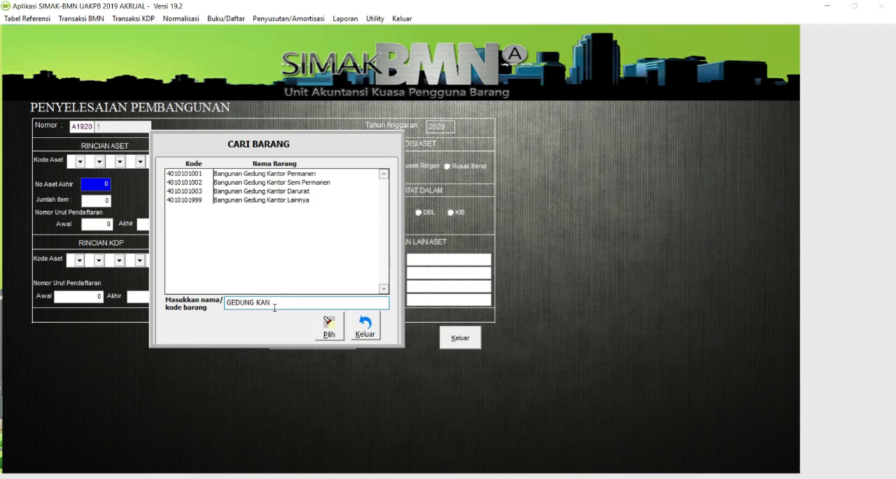
double_click(248, 176)
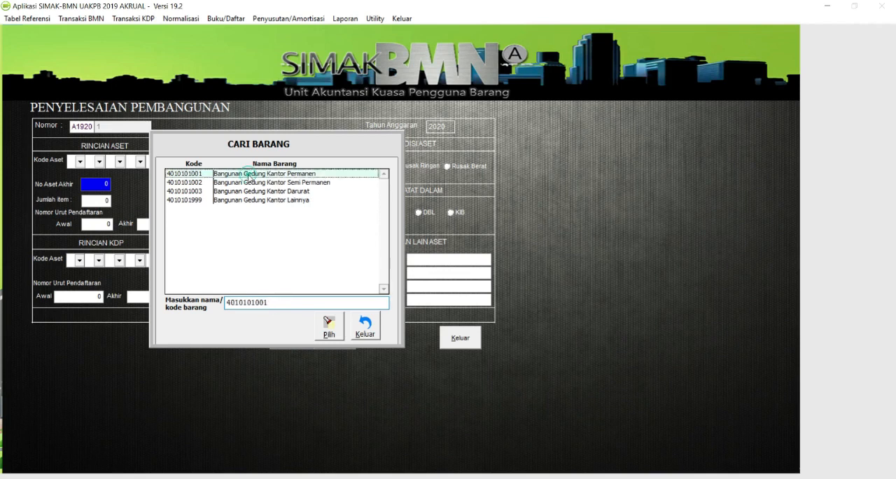
key(Return)
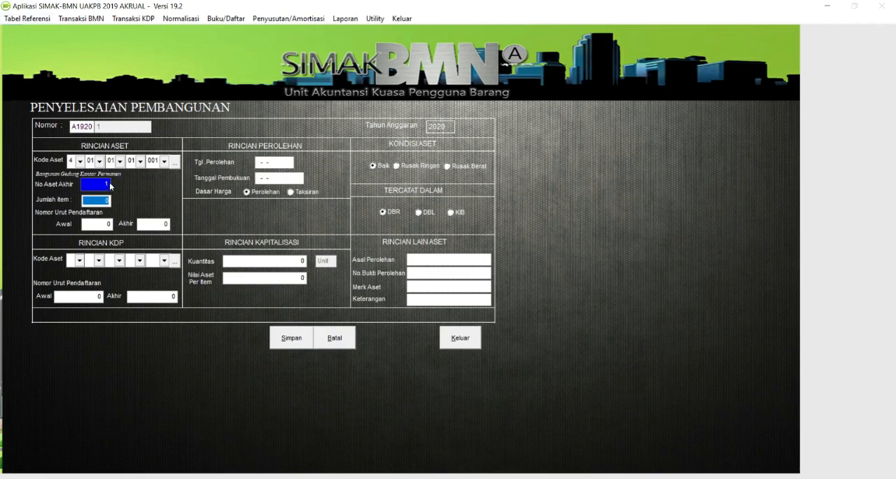
- Set the asset's Jumlah item to 1 and accept registration sequence number 2 to 2
text(1)
key(Return)
key(Return)
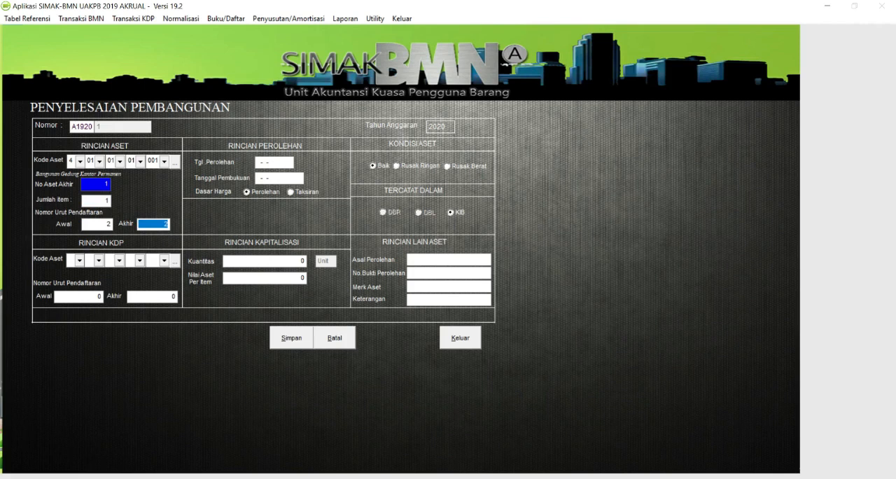
key(Return)
click(175, 261)
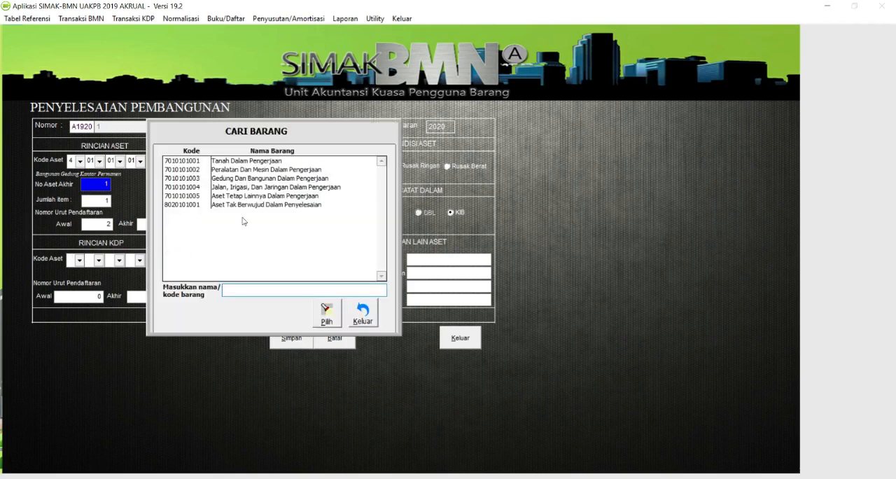
double_click(269, 179)
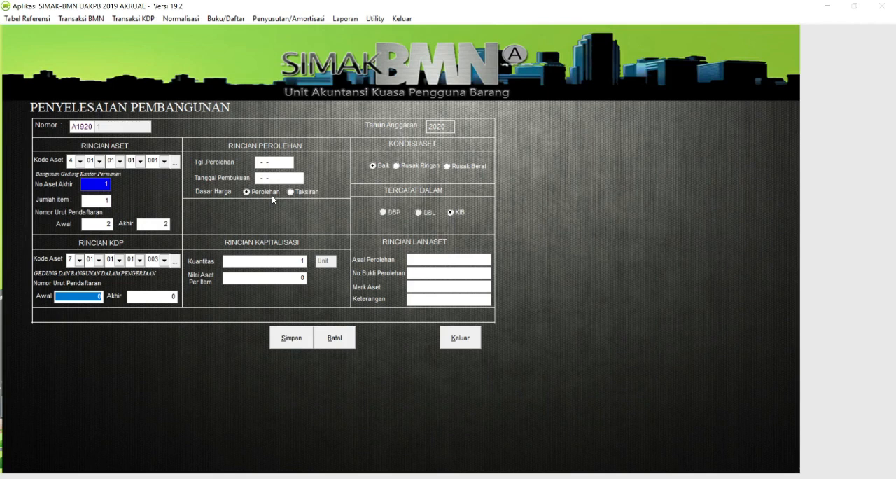
text(1)
key(Tab)
text(1)
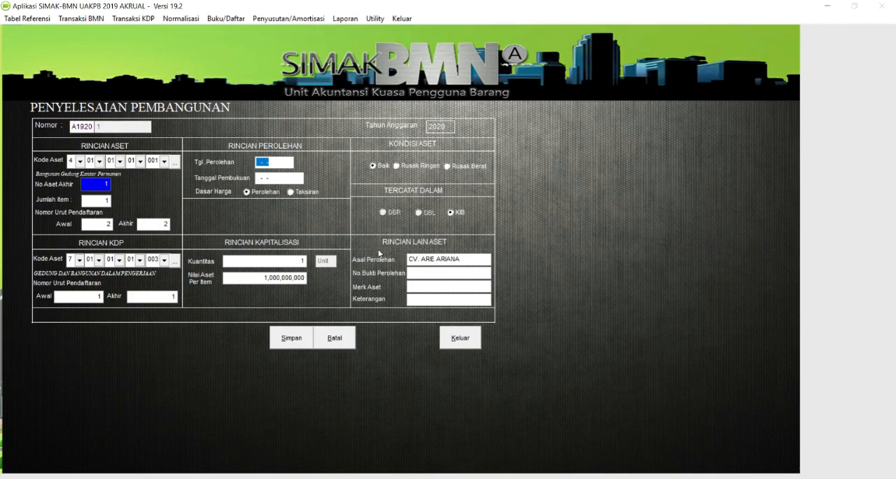
- Set both Tgl. Perolehan and Tanggal Pembukuan of the completion record to 30-06-2020
text(3)
text(0-06-2020)
key(Tab)
text(30-06-2020)
key(Tab)
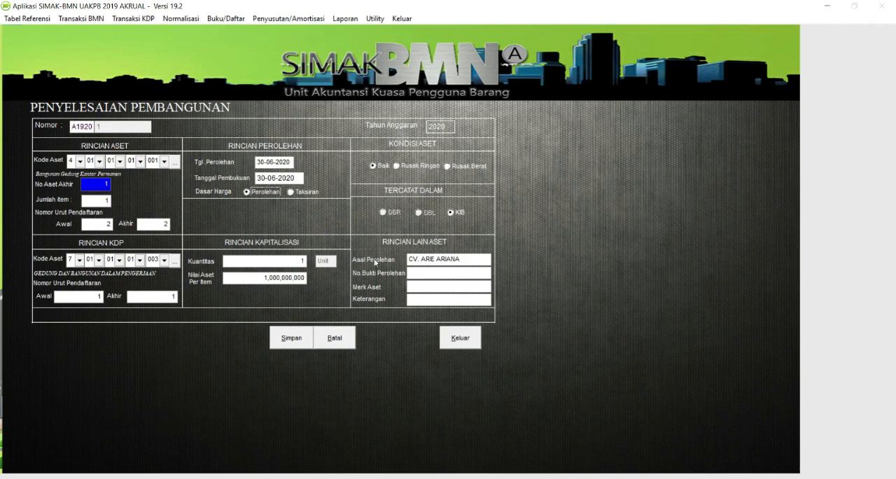
- Set the completion record's No. Bukti Perolehan to 003/BA/2020 and Merk Aset to GEDUNG KANTOR
click(434, 273)
text(003/BA/2020)
click(412, 286)
text(GEDUNG KANTOR)
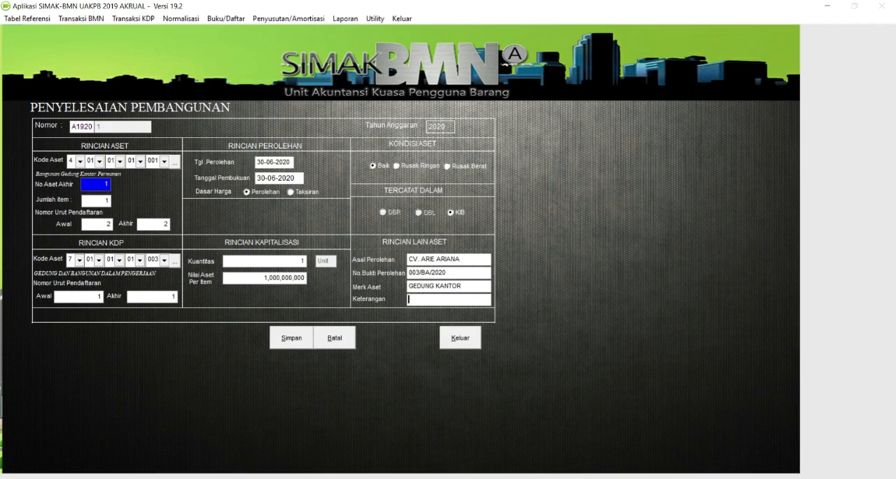
- Enter DIPA 2020 as the Keterangan and save the completion record
text(DIPA 2020)
click(299, 345)
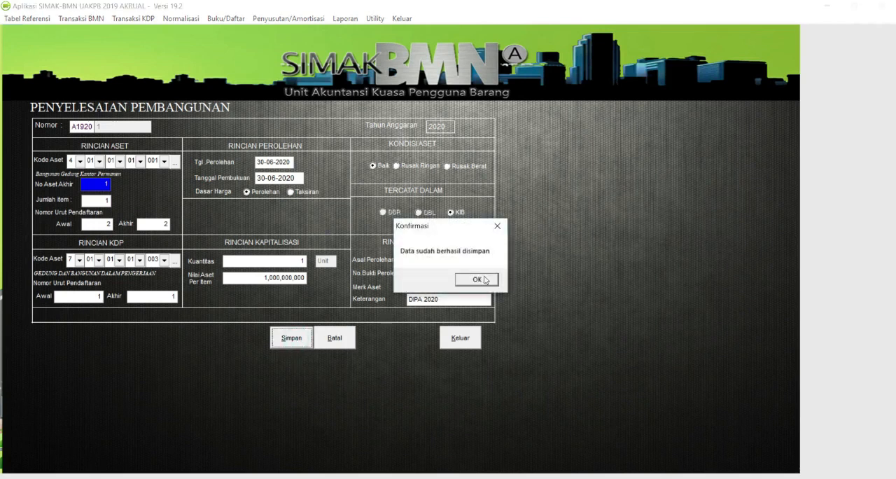
click(482, 280)
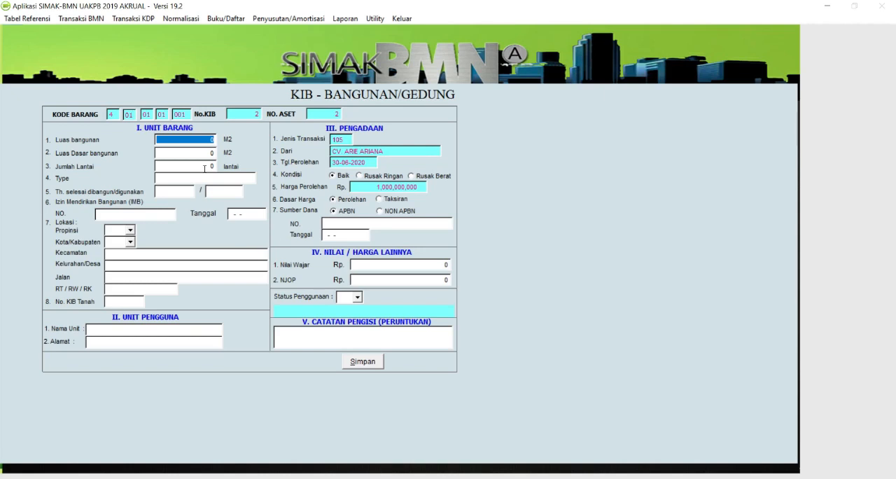
- Set the building's Luas bangunan and Luas Dasar bangunan to 500 M2 each and Jumlah Lantai to 1
text(100,)
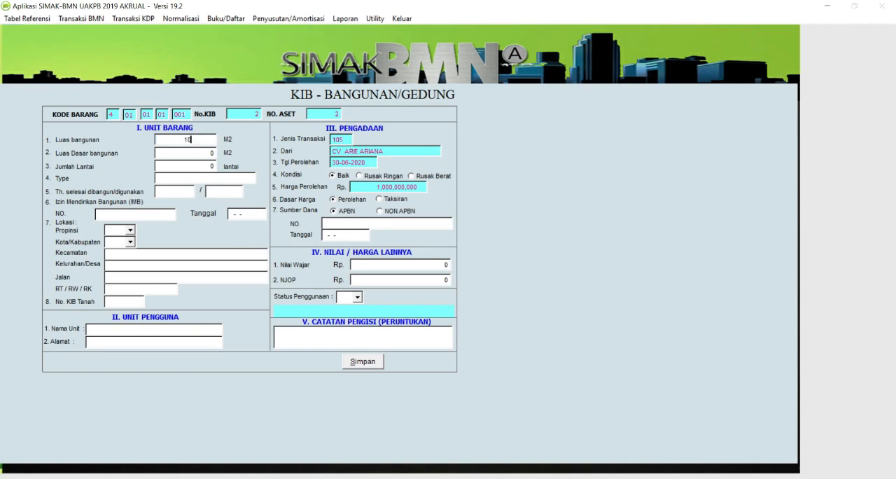
key(BackSpace)
key(BackSpace)
key(BackSpace)
text(500)
key(Delete)
key(Tab)
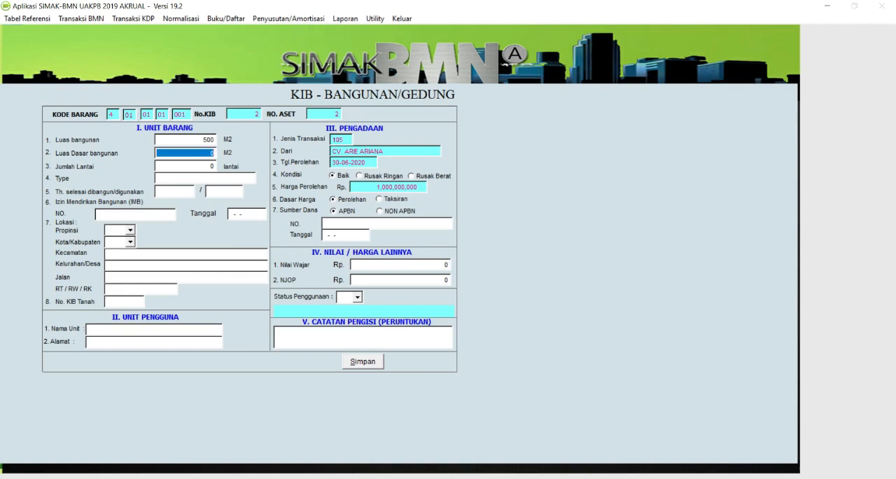
text(500)
key(Tab)
text(1)
text(PERPA)
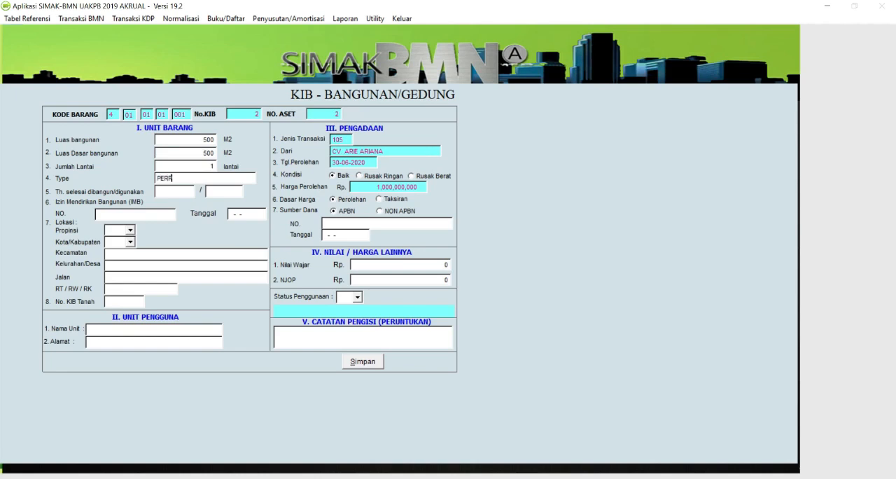
- Enter PERMANEN as the building's Type in the KIB form
key(BackSpace)
key(BackSpace)
text(MANA)
key(BackSpace)
text(ENT)
key(BackSpace)
key(BackSpace)
text(N)
key(Return)
- Set both the building's completion year and its year of use to 2020
text(2020)
key(Return)
text(2020)
key(Return)
- Enter building permit (IMB) number 0001/IMB/2029 with the date 01-02-2020
text(0001/IMB/220)
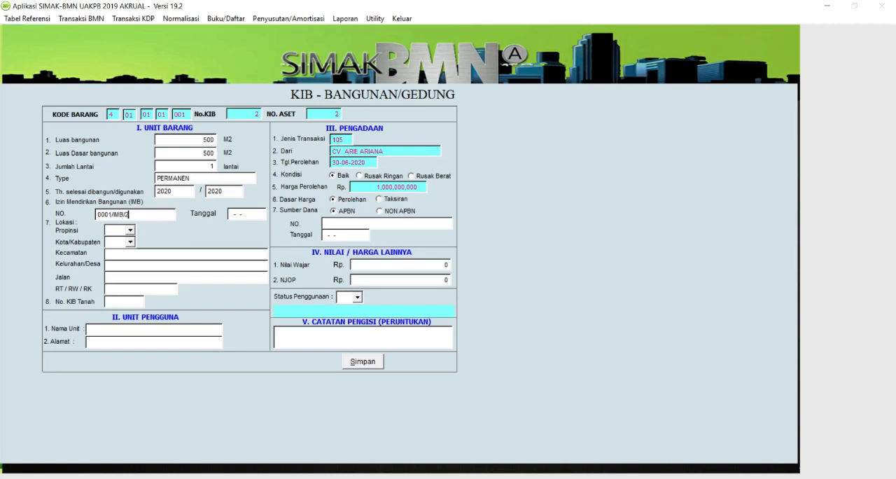
key(BackSpace)
key(BackSpace)
text(00)
text(0)
text(01)
text(01)
key(BackSpace)
key(BackSpace)
text(022020)
key(Tab)
- Set the building's Propinsi to 1900 Sulawesi Selatan and Kota/Kabupaten to 1951 Kota Makassar
text(1900)
key(Tab)
click(130, 242)
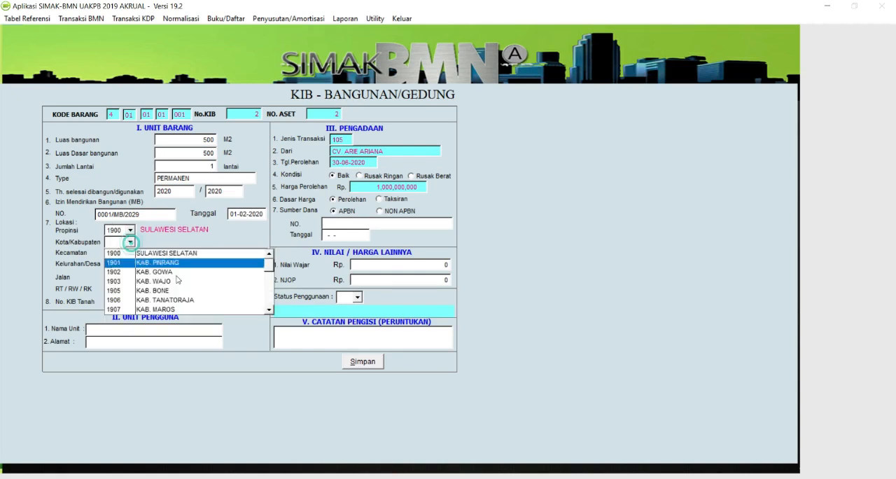
click(269, 309)
click(269, 309)
click(269, 310)
click(269, 309)
click(269, 309)
click(268, 310)
click(268, 310)
click(269, 310)
click(269, 310)
click(269, 310)
click(269, 309)
click(269, 310)
click(269, 309)
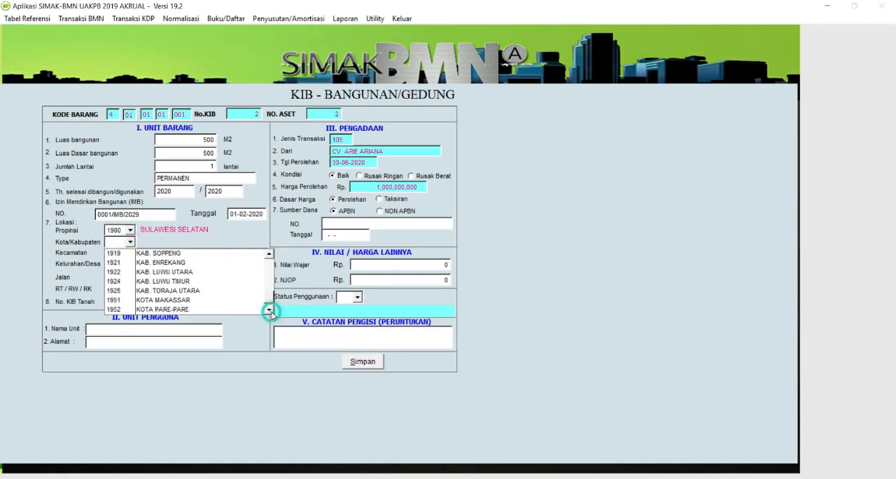
click(210, 300)
- Fill in the Kecamatan, Kelurahan/Desa and Jalan of the building's location
click(146, 253)
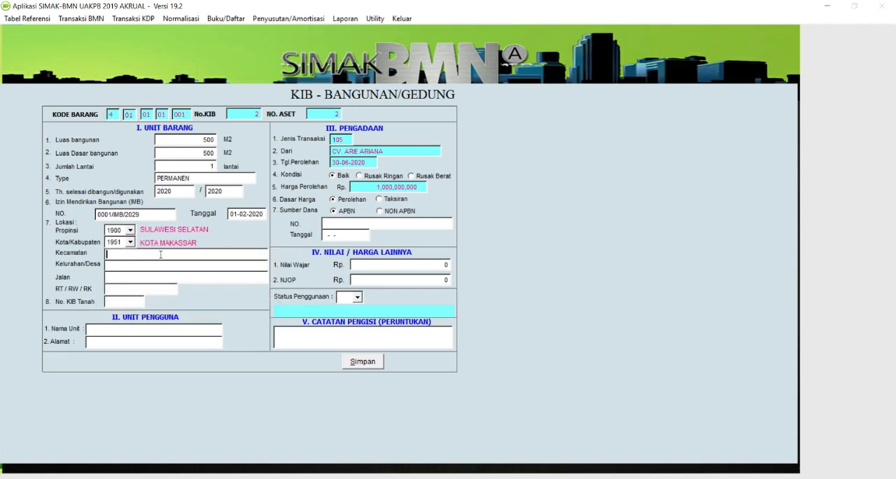
text(MANGGGALA)
key(Tab)
text(BORONG)
key(Tab)
text(BORON)
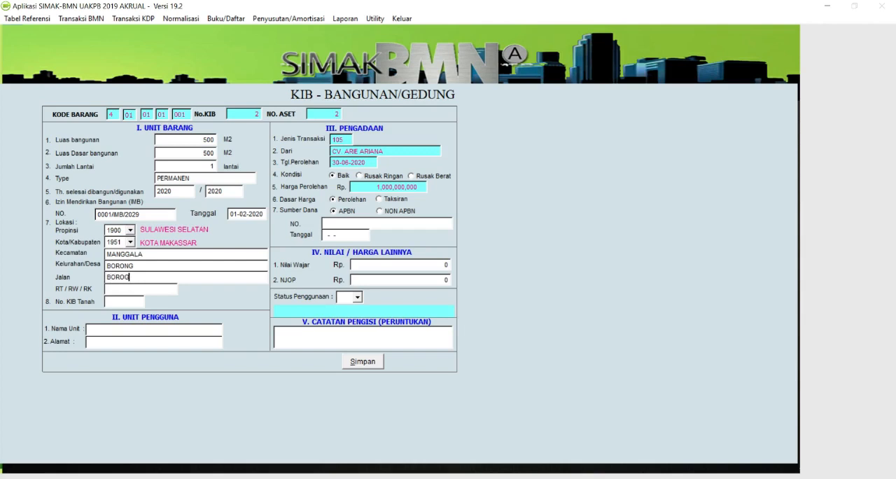
text(G)
key(Tab)
- Fill in the location's RT / RW / RK and set No. KIB Tanah to 1
text(2/2)
key(Tab)
text(1)
key(Tab)
- Enter the using unit's name and full street address in the Unit Pengguna section
key(Tab)
text(MAKASSAR)
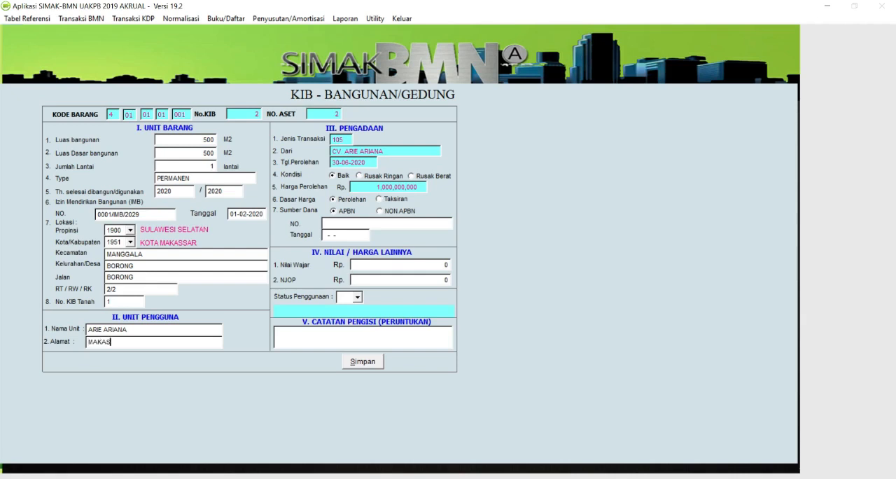
key(shift+Left)
key(shift+Left)
key(shift+Left)
key(shift+Left)
key(shift+Left)
key(shift+Left)
key(shift+Left)
key(shift+Left)
text(JL. BORONG RAYA KOTA)
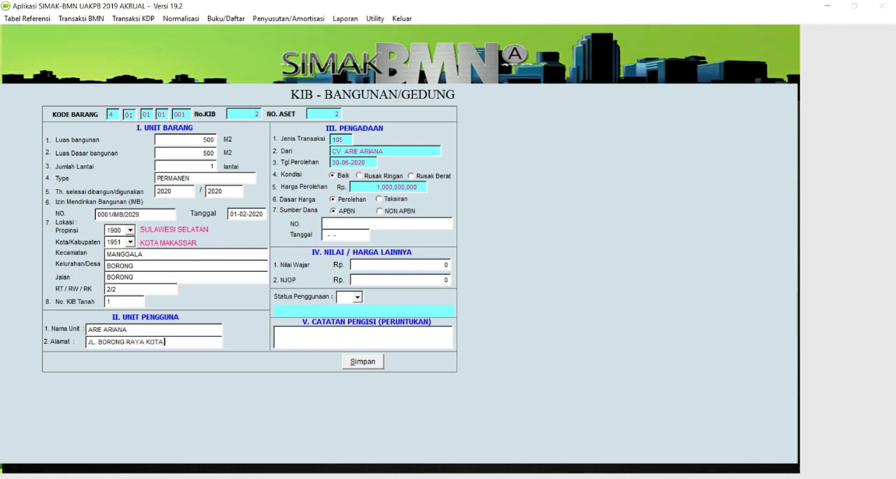
text( MAKASSAR)
- Set Status Penggunaan to 02 Digunakan sendiri untuk operasional and enter KANTOR UTAMA as the Peruntukan
click(357, 296)
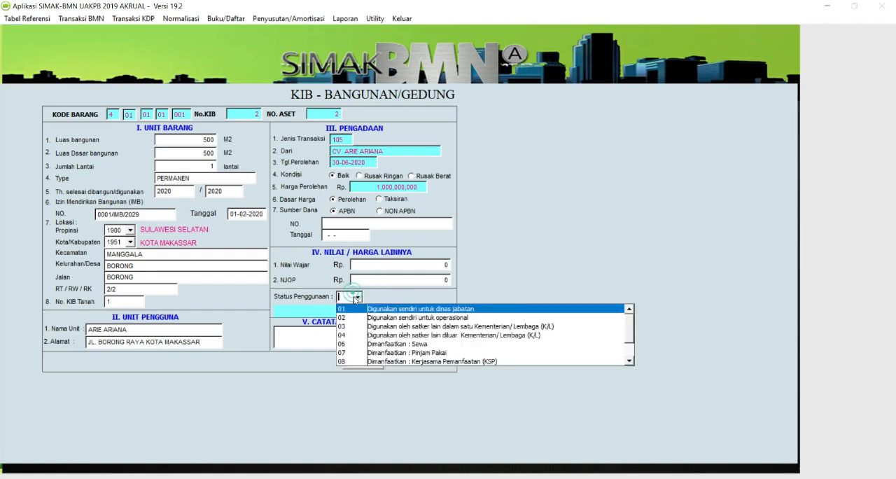
click(407, 321)
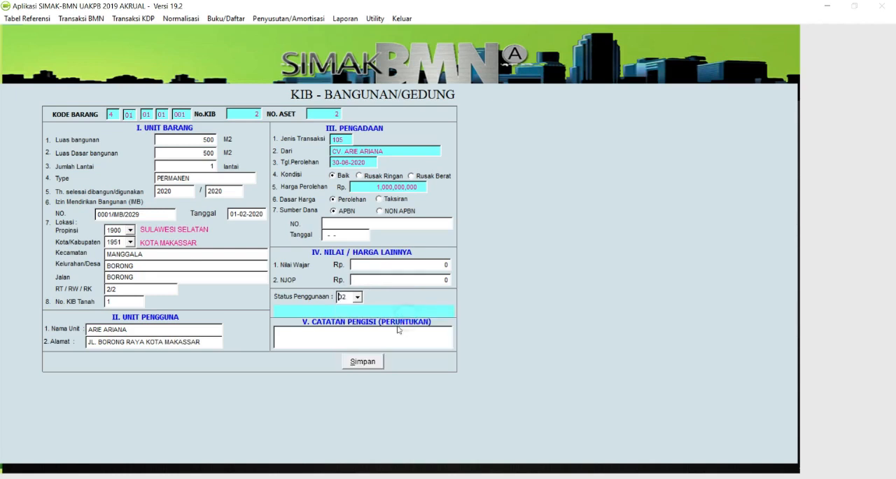
click(349, 339)
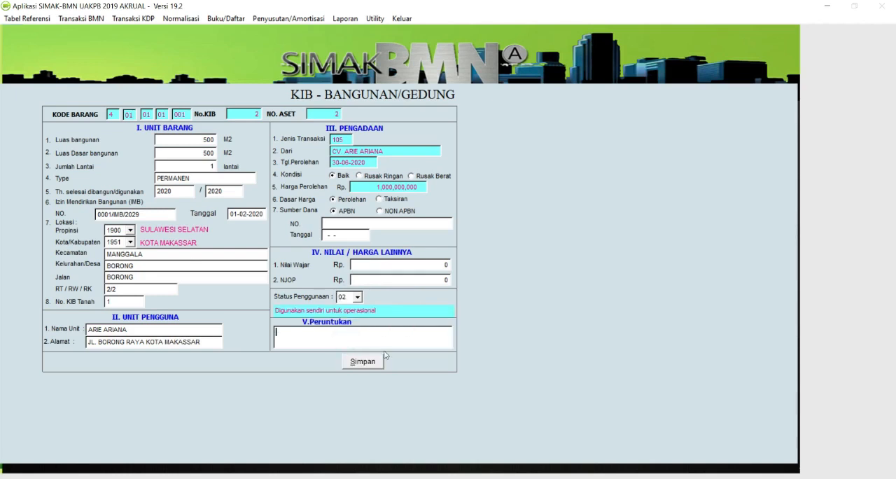
text(GEDNU)
key(BackSpace)
key(BackSpace)
key(BackSpace)
key(BackSpace)
key(BackSpace)
text(KANTOR UTAMA)
- Save the building's KIB record and leave the Penyelesaian Pembangunan transaction list
click(367, 364)
click(517, 285)
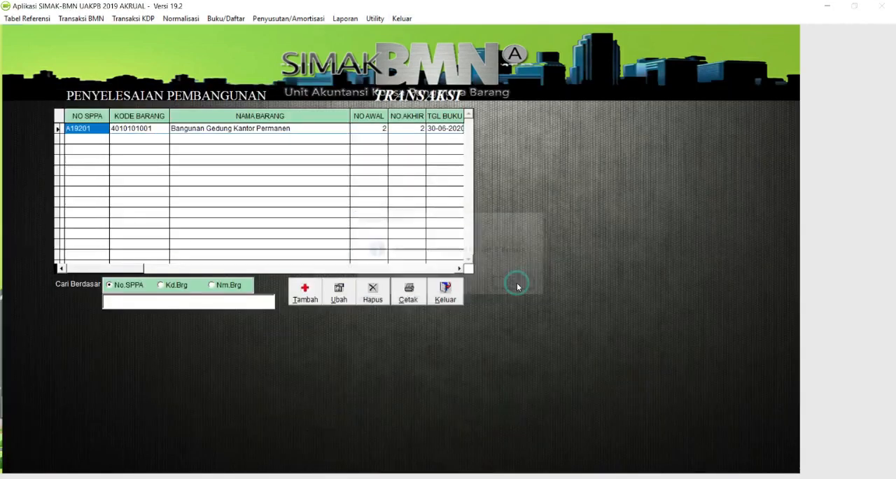
click(448, 290)
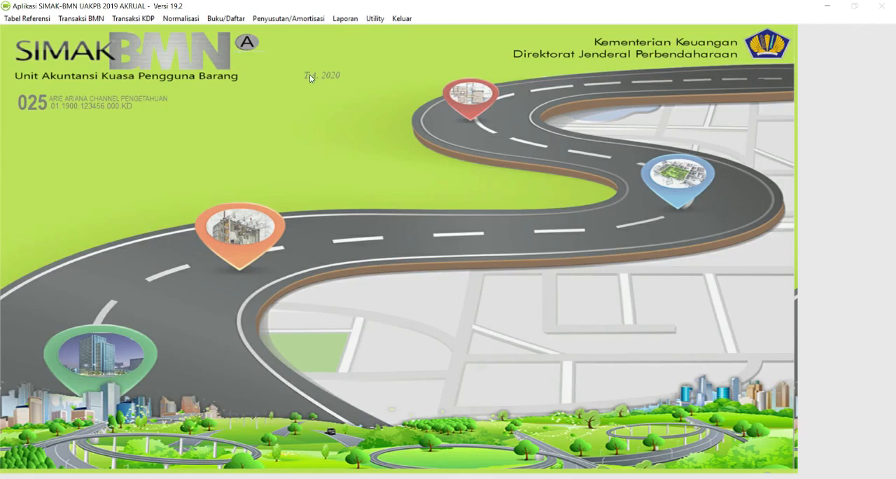
- Preview the Laporan Posisi BMN di Neraca per date 05-05-2020, viewing both report layouts
click(345, 18)
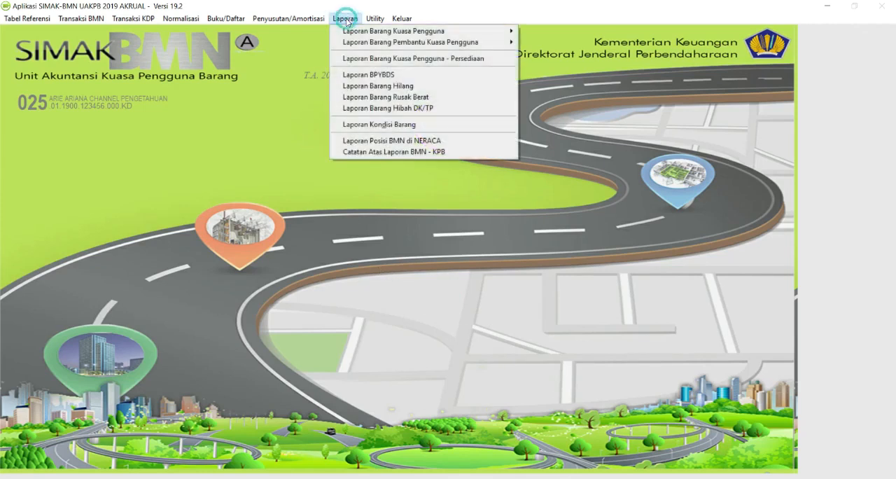
click(363, 143)
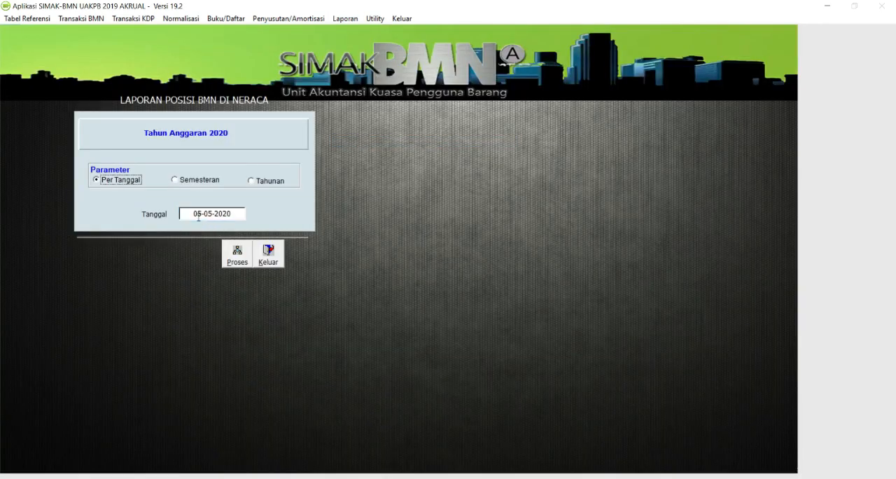
click(236, 255)
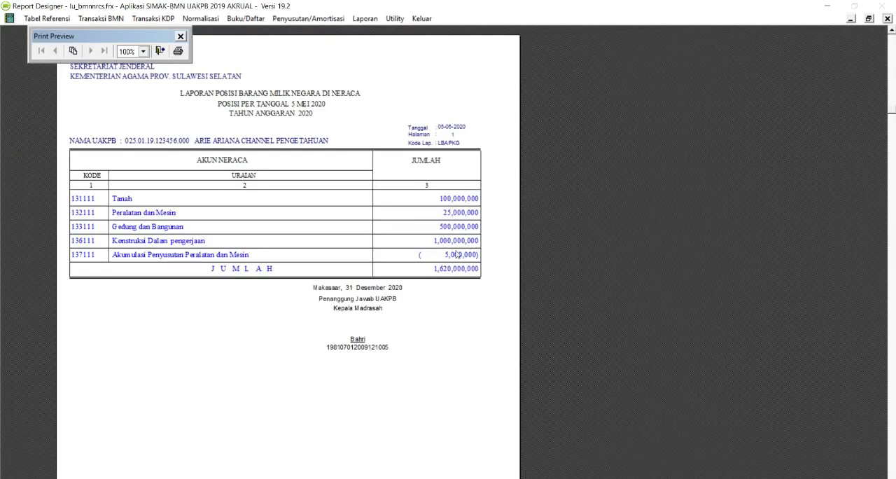
click(159, 50)
click(159, 50)
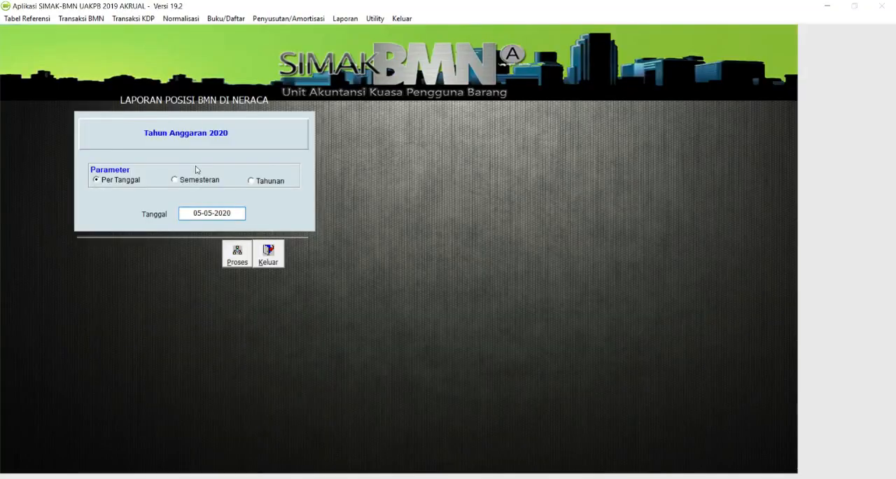
- Preview the balance sheet position report for Semester I in both report layouts
click(196, 181)
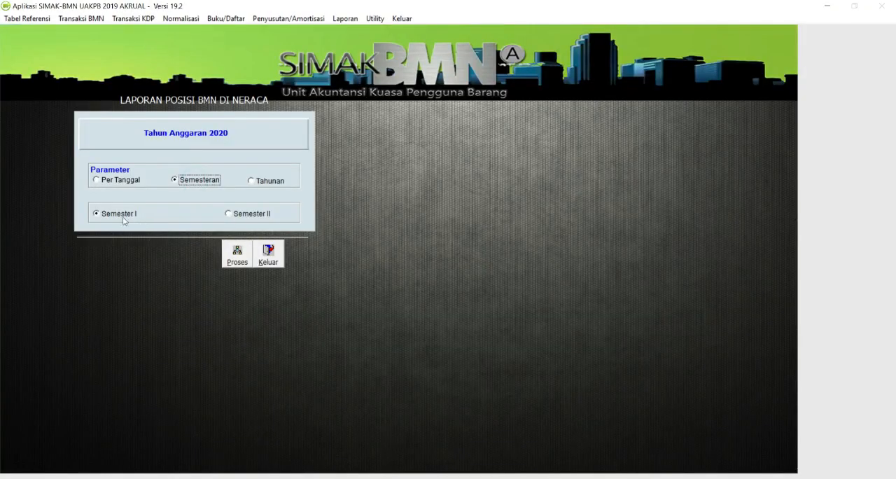
click(227, 254)
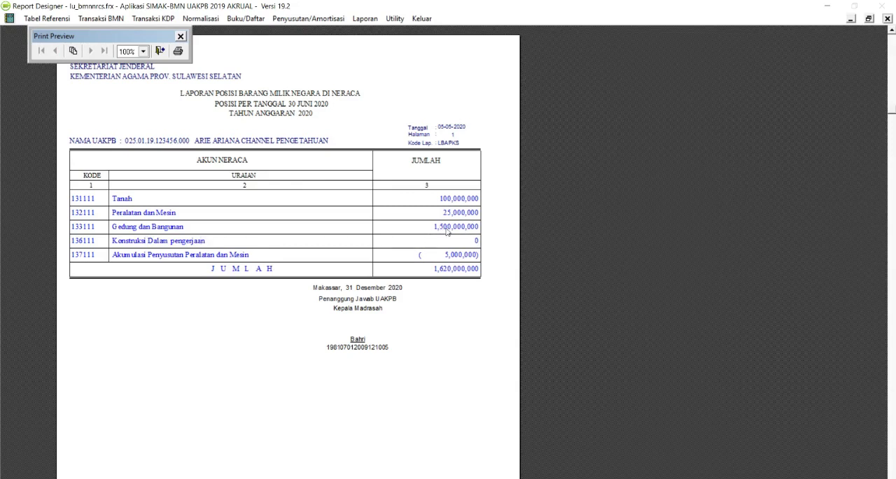
click(160, 50)
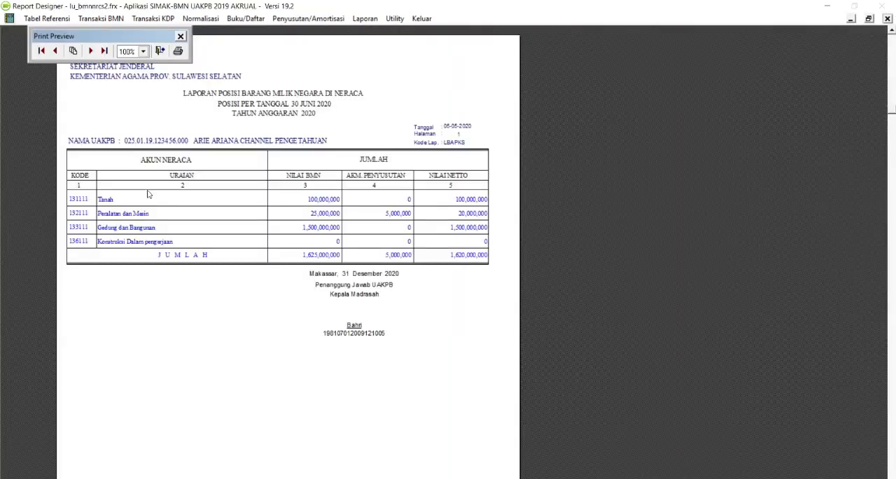
click(160, 50)
- Run the balance sheet position report again per date 05-05-2020 to compare Gedung dan Bangunan with Konstruksi Dalam Pengerjaan
click(129, 179)
click(238, 259)
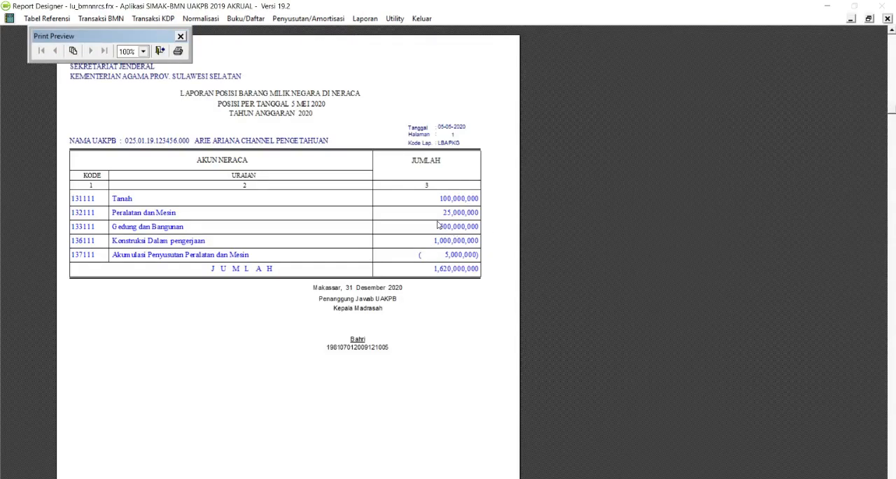
click(160, 51)
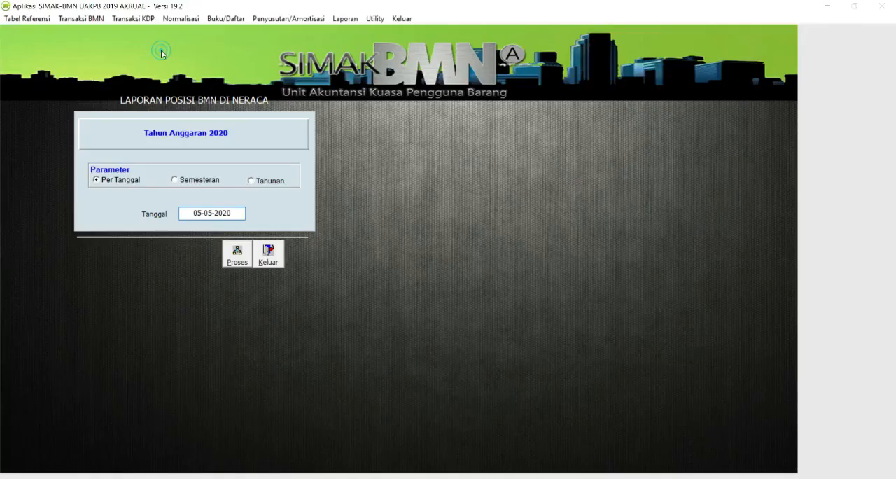
click(158, 51)
- Review the Semester I balance sheet position report once more and close the report form
click(177, 179)
click(236, 254)
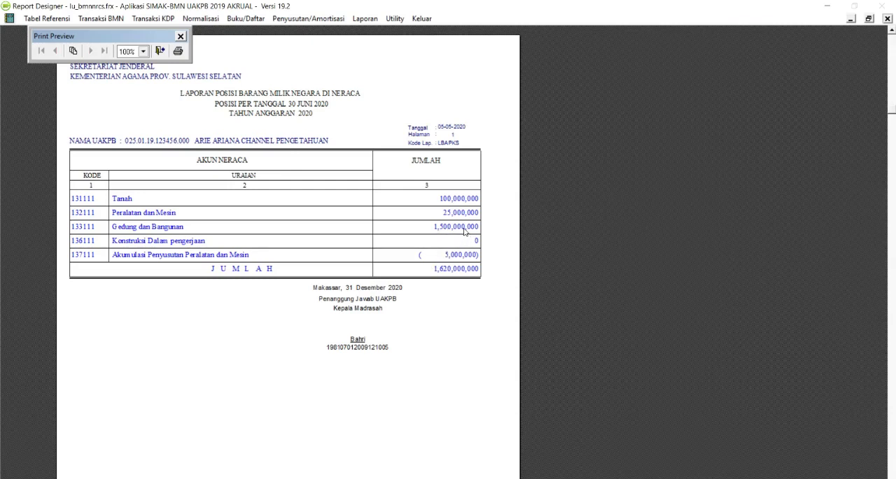
click(160, 51)
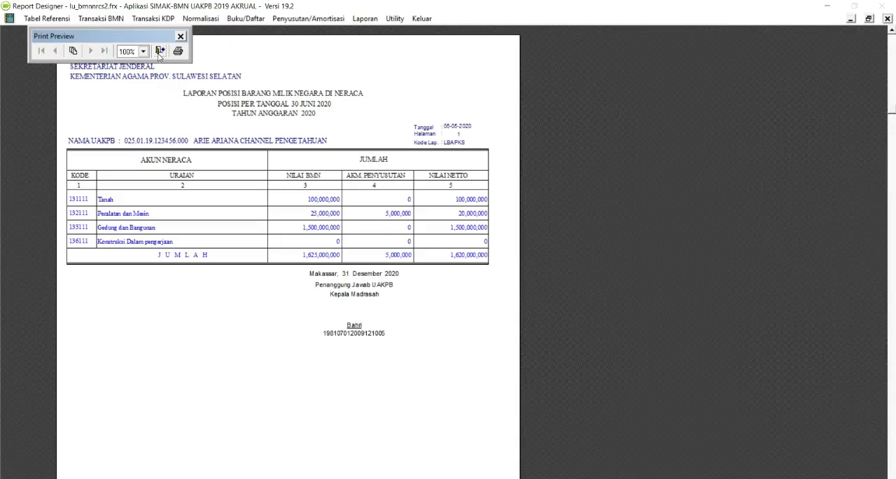
click(161, 51)
click(266, 260)
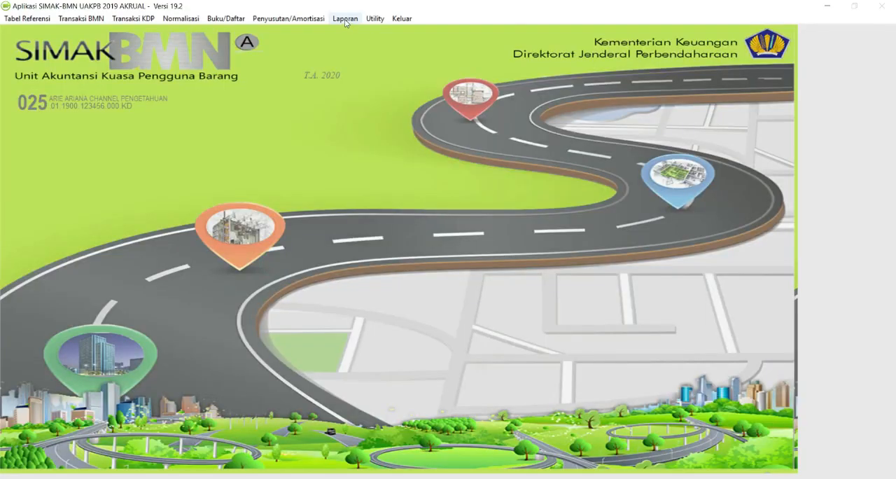
click(345, 18)
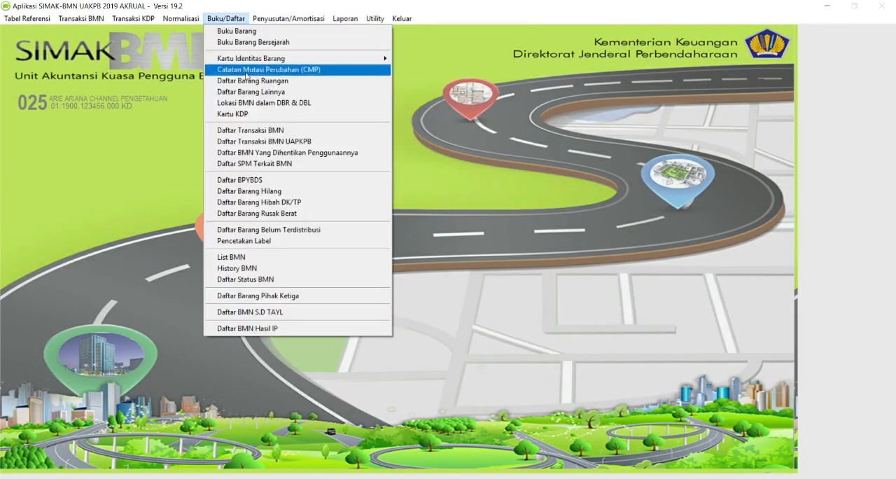
mouse_move(375, 61)
click(438, 80)
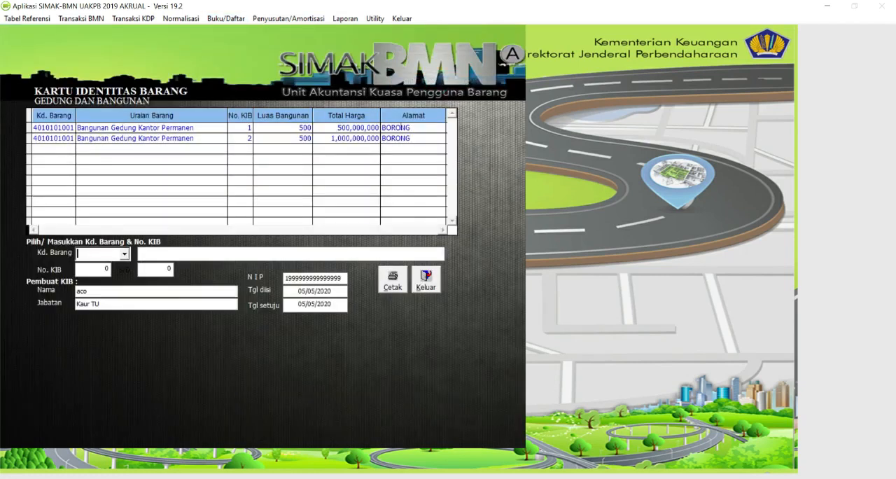
click(217, 140)
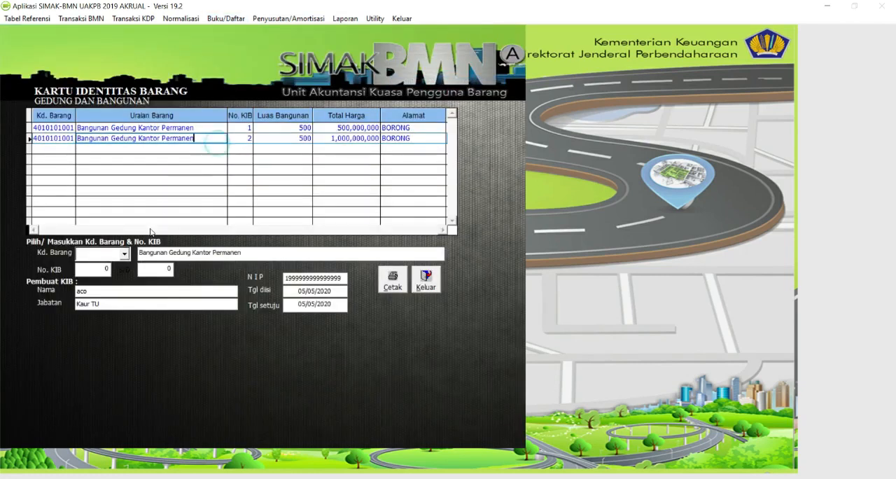
click(125, 253)
click(132, 268)
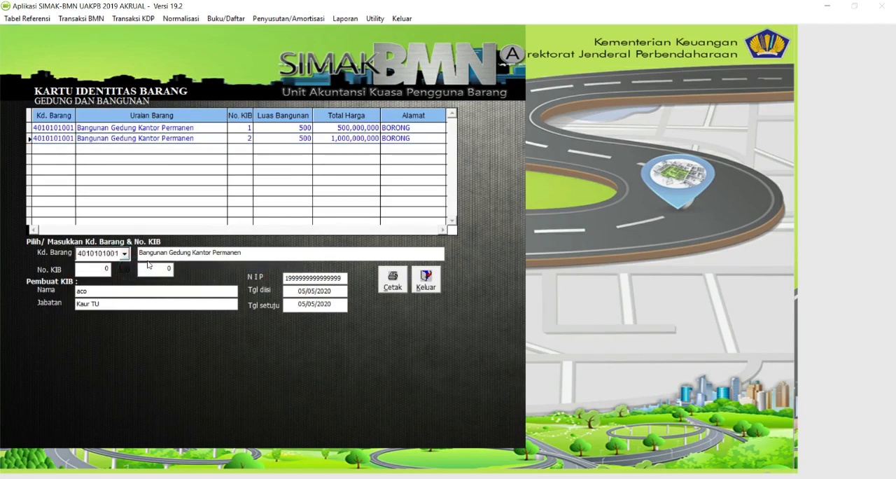
- Set the No. KIB range to 1 through 1 and print the building's identity card
click(98, 269)
text(1)
click(153, 268)
text(1)
click(403, 288)
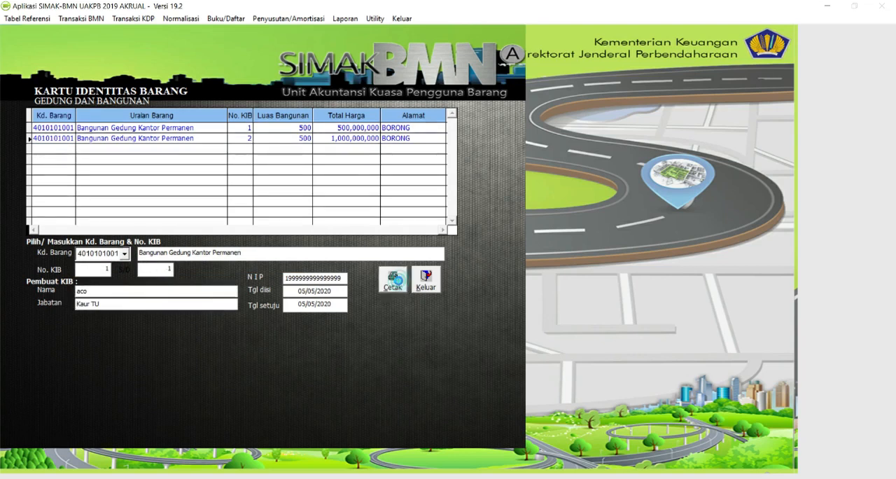
- Review the printed identity card of the permanent office building from its unit details to the notes, and close the KIB form
scroll(395, 264, down, 3)
scroll(395, 264, down, 1)
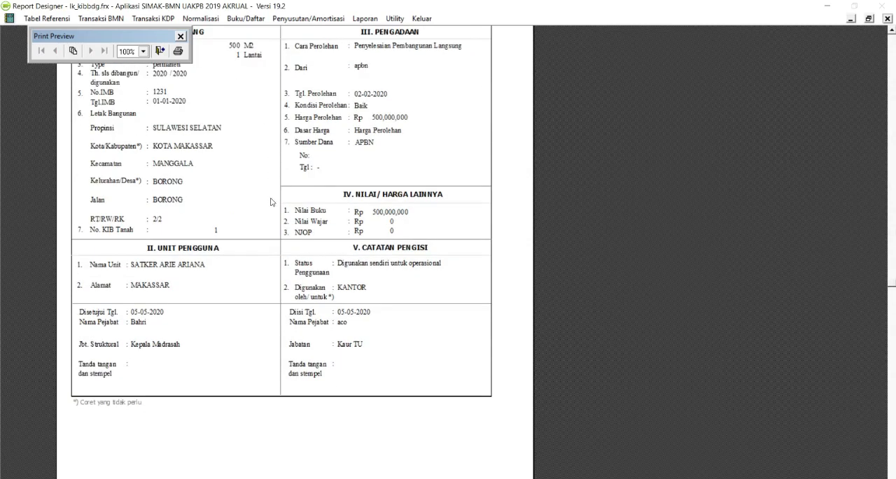
scroll(308, 358, up, 3)
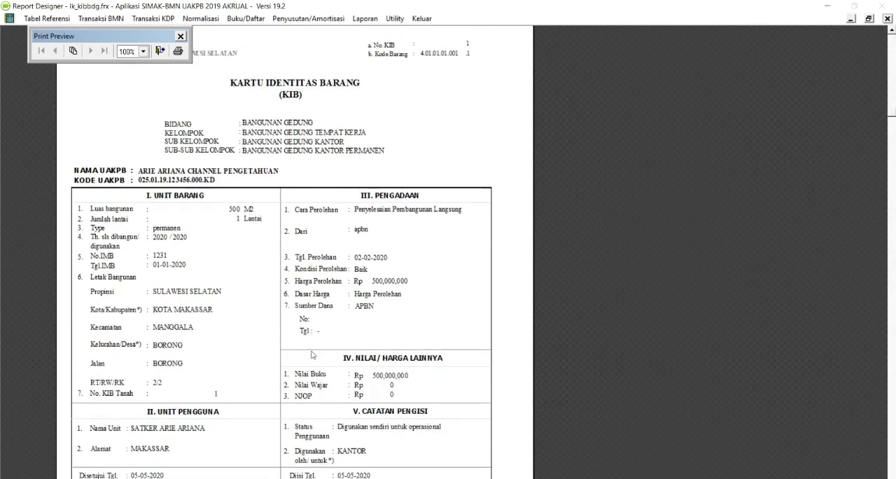
scroll(324, 224, down, 2)
scroll(324, 224, up, 1)
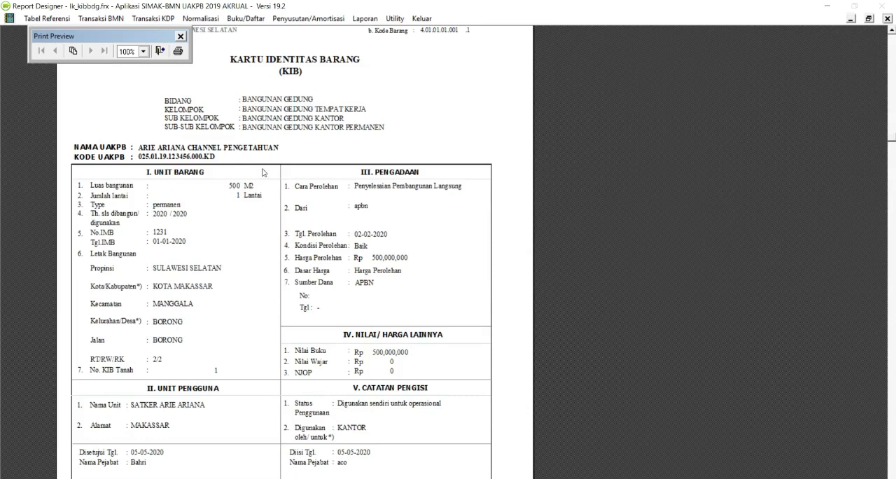
click(159, 52)
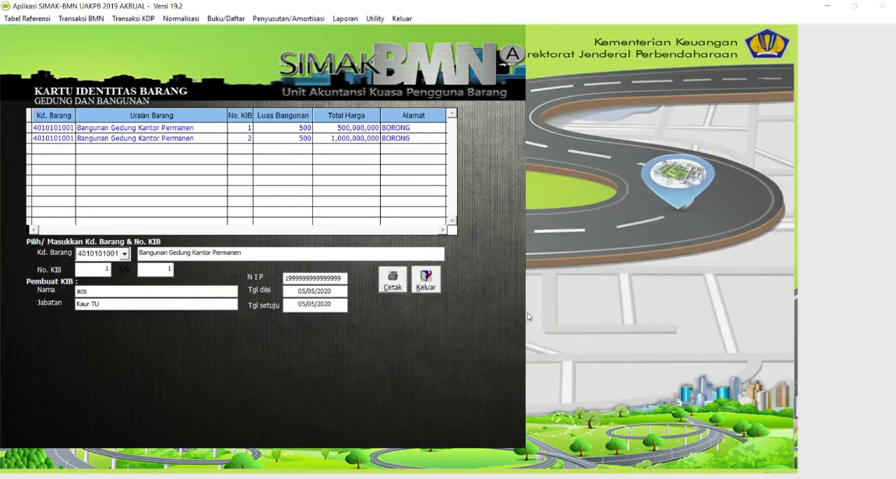
click(426, 278)
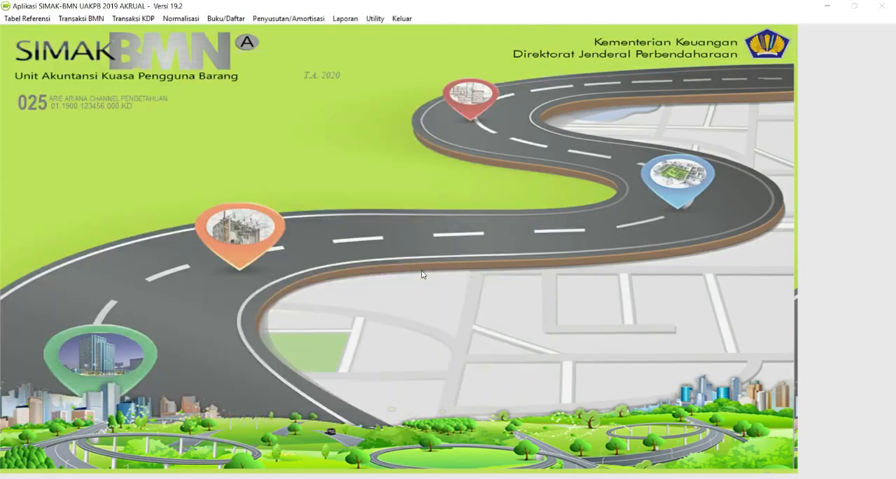
- List the SPM/SP2D records related to BMN for the period 01-01-2020 to 30-06-2020
click(222, 19)
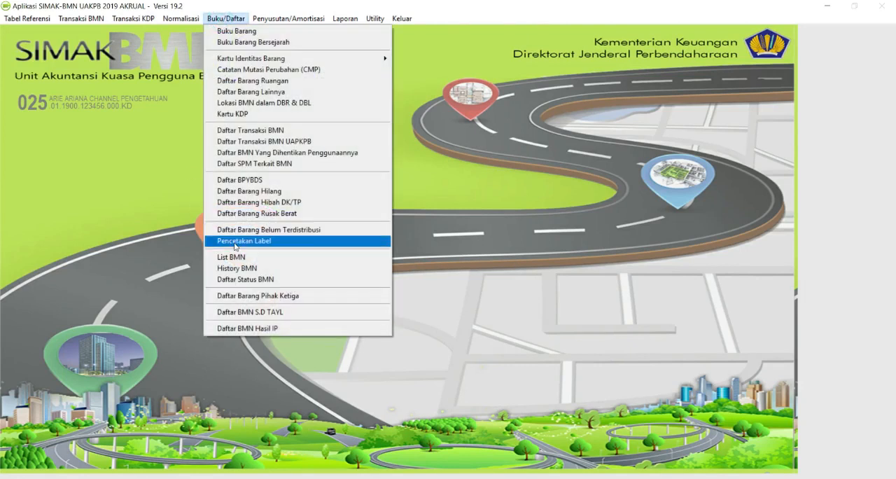
click(264, 164)
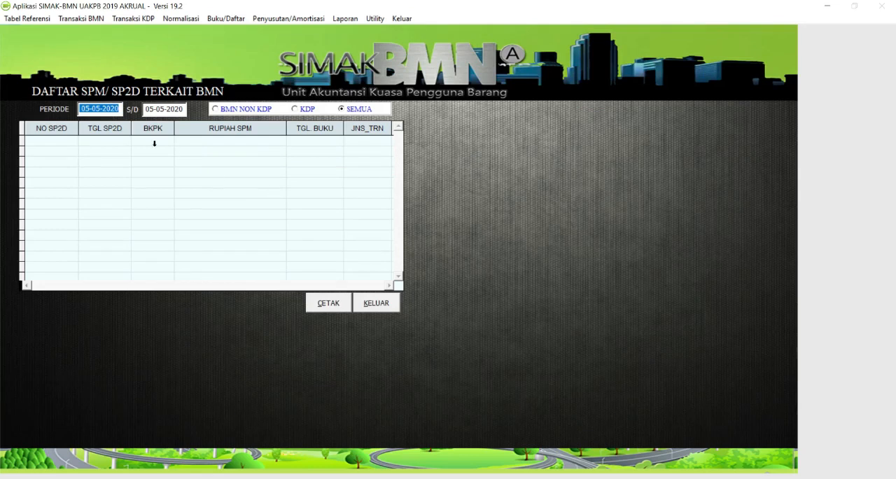
text(01-01-2020)
key(Tab)
text(30-)
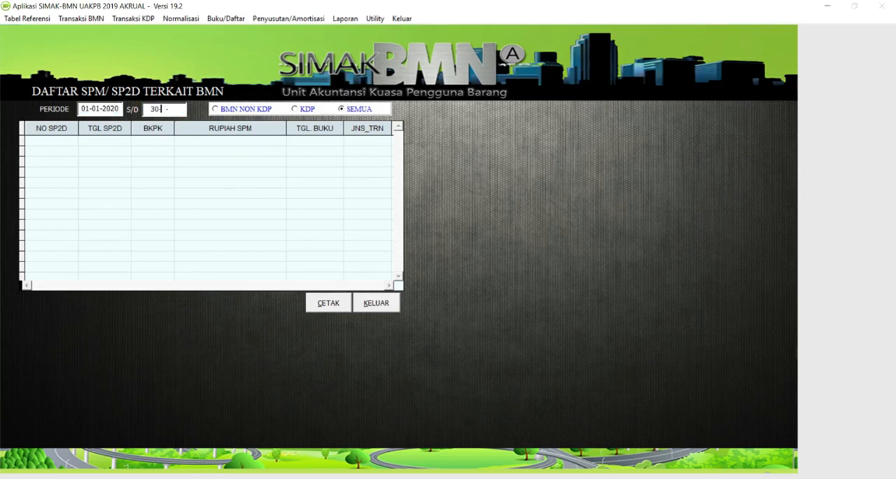
text(06-202)
text(0)
key(Return)
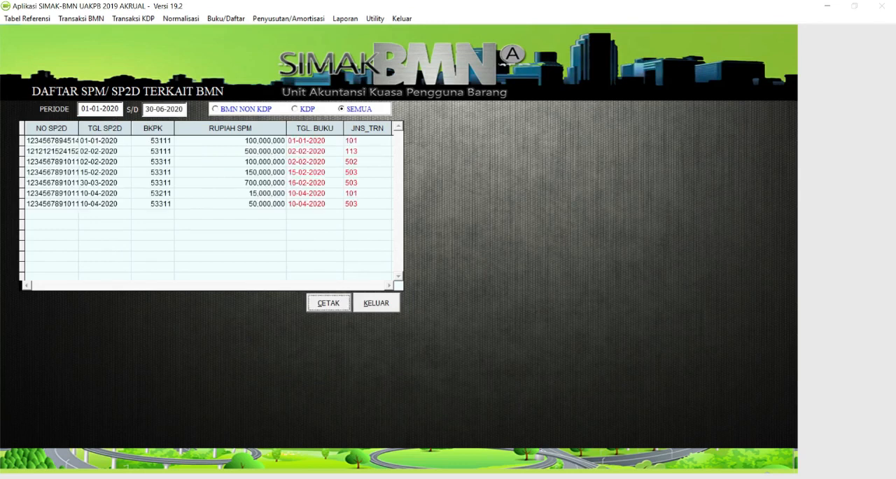
- Print the SPM/SP2D list, go through its successive report previews, and close the list form
click(314, 308)
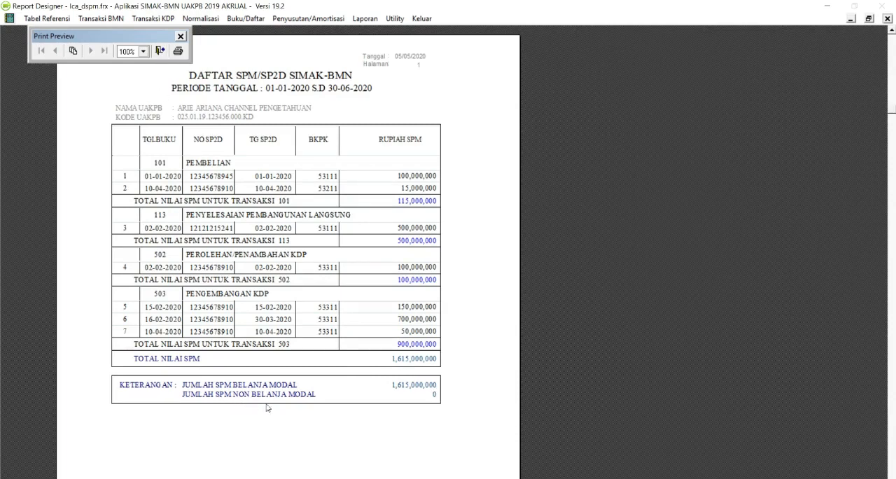
click(159, 51)
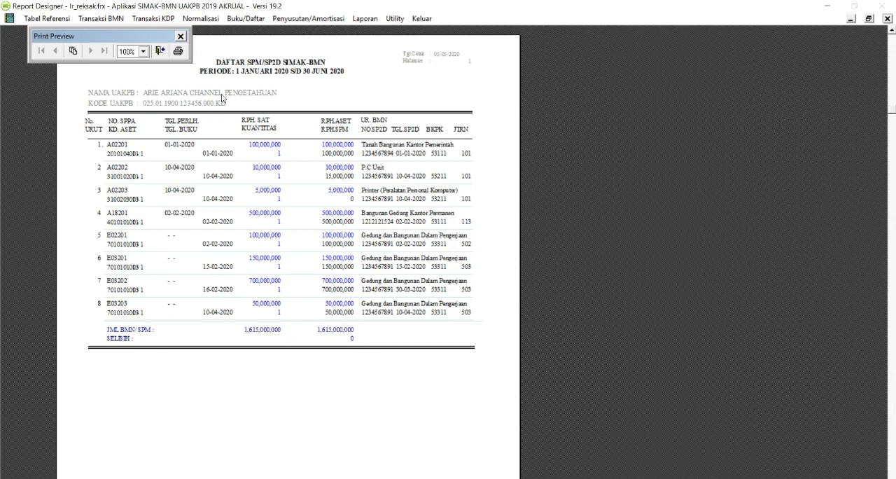
click(160, 51)
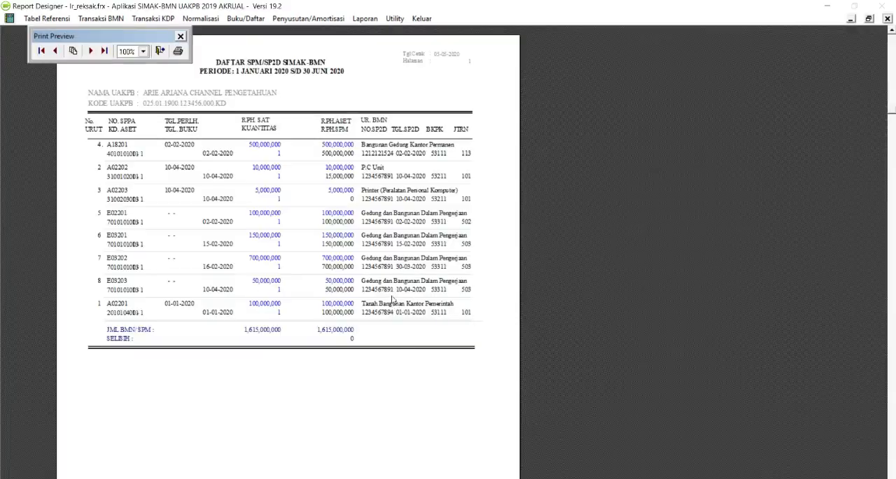
click(160, 51)
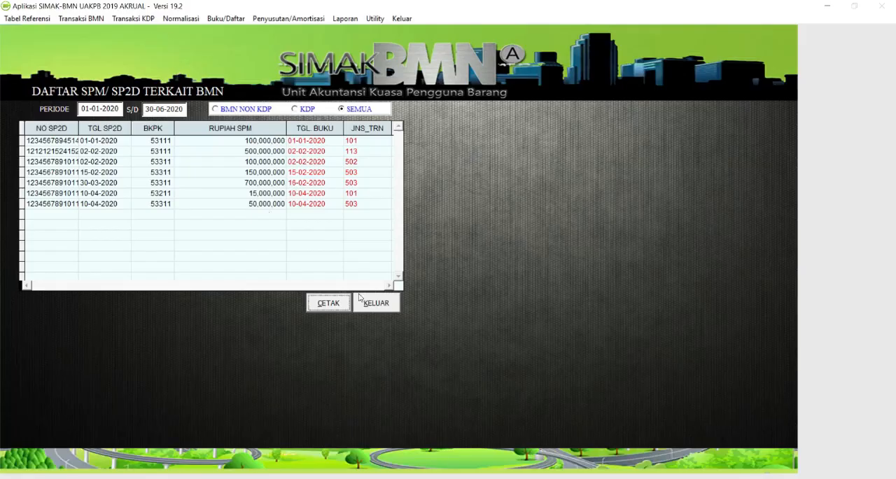
click(387, 308)
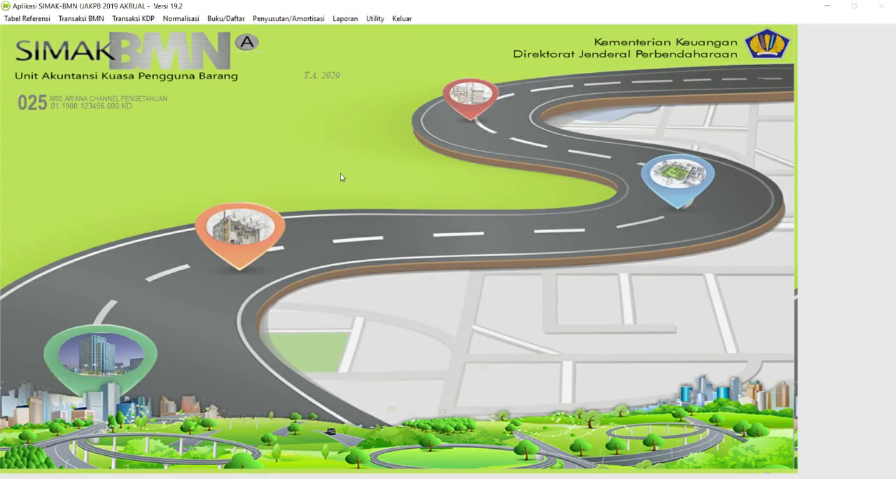